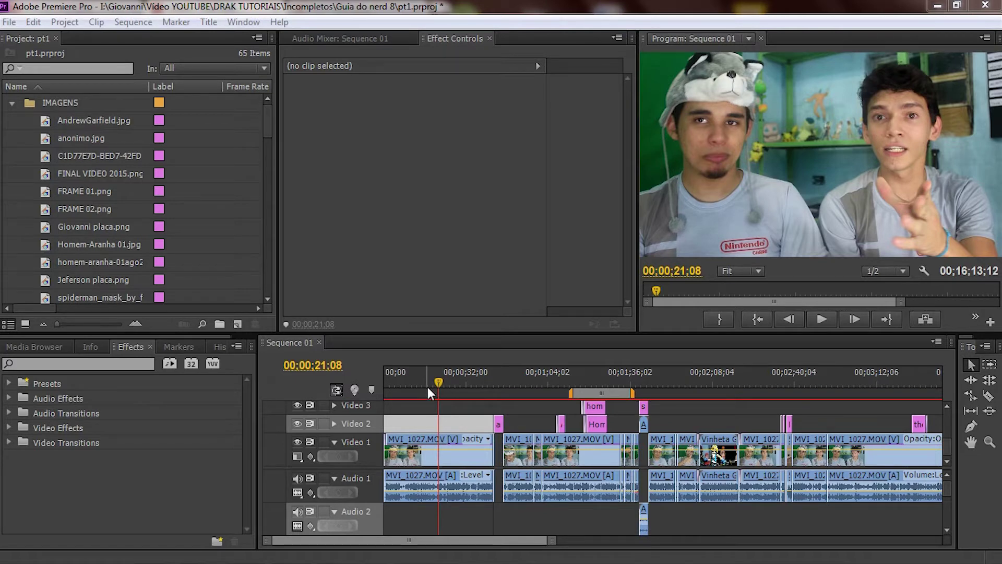
Step: Select the opening MVI_1027.MOV clip and move the playhead to 00;00;04;09
click(409, 451)
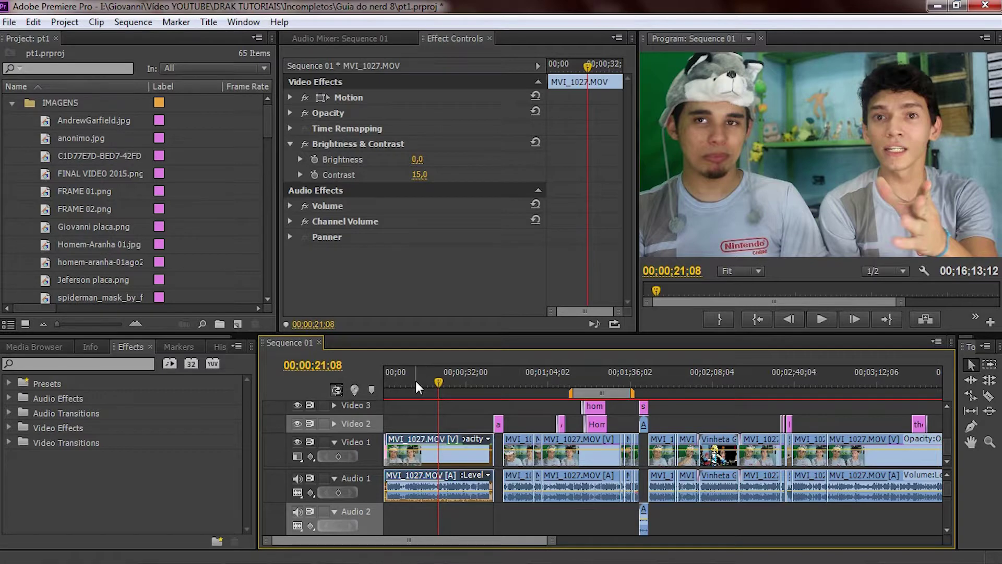
click(395, 383)
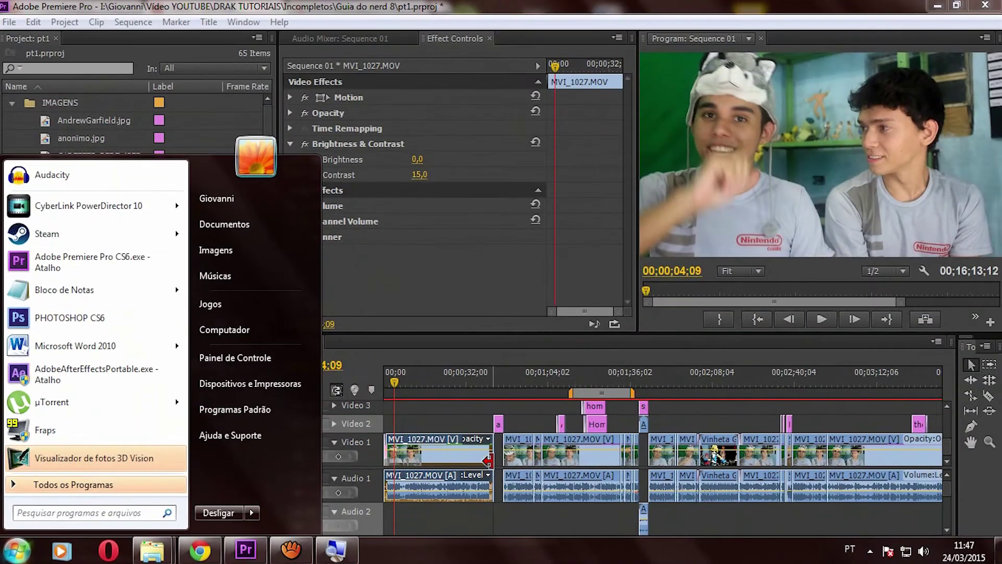
click(449, 416)
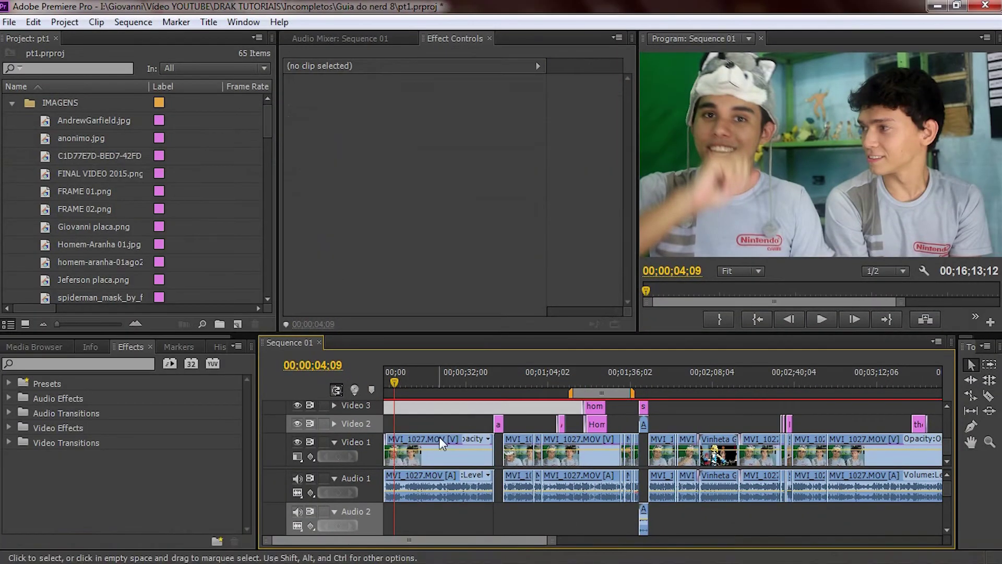
click(440, 437)
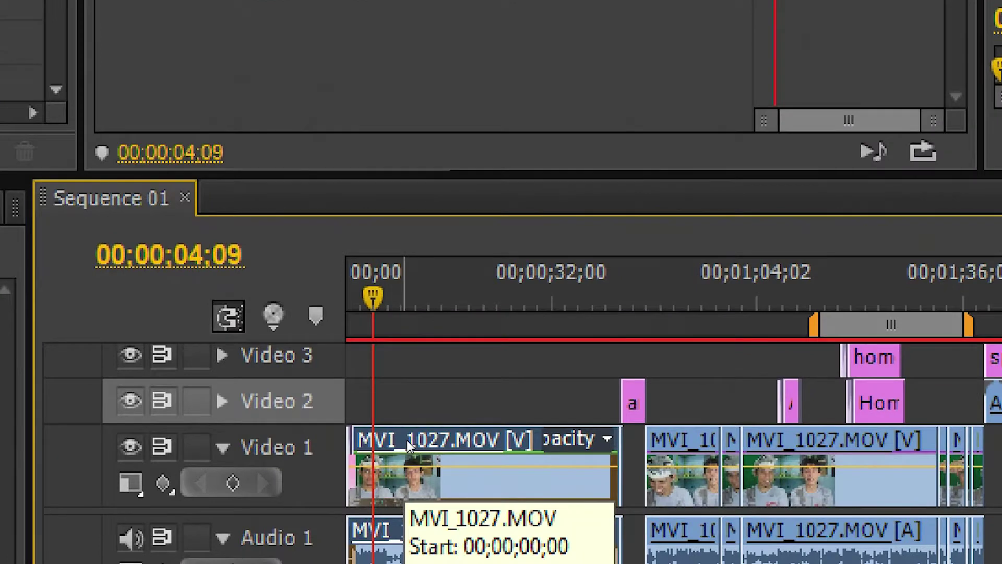
Step: Copy the opening clip's video and audio onto Video 2 and Audio 2, starting at 00;00
drag(401, 351, 491, 561)
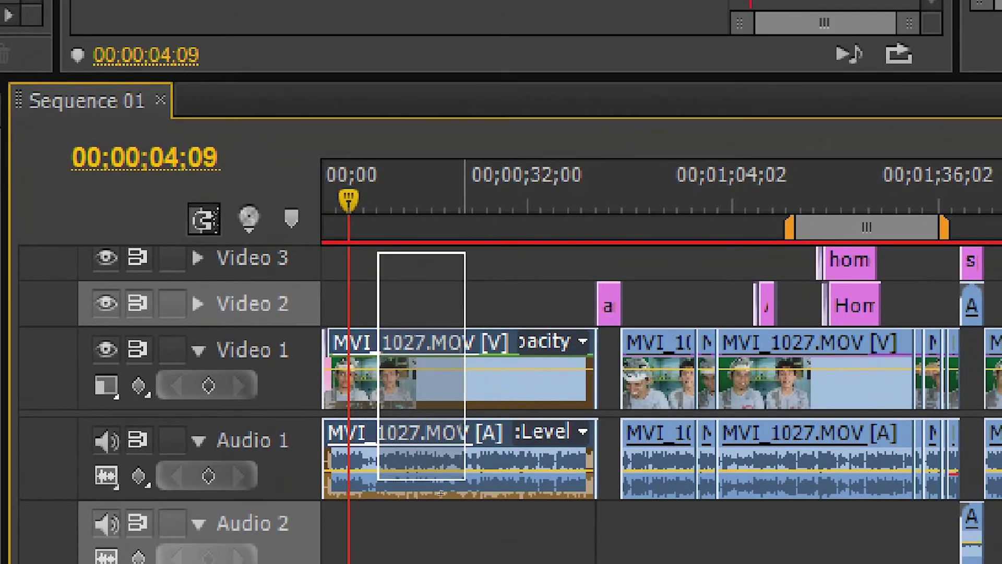
drag(471, 523, 468, 489)
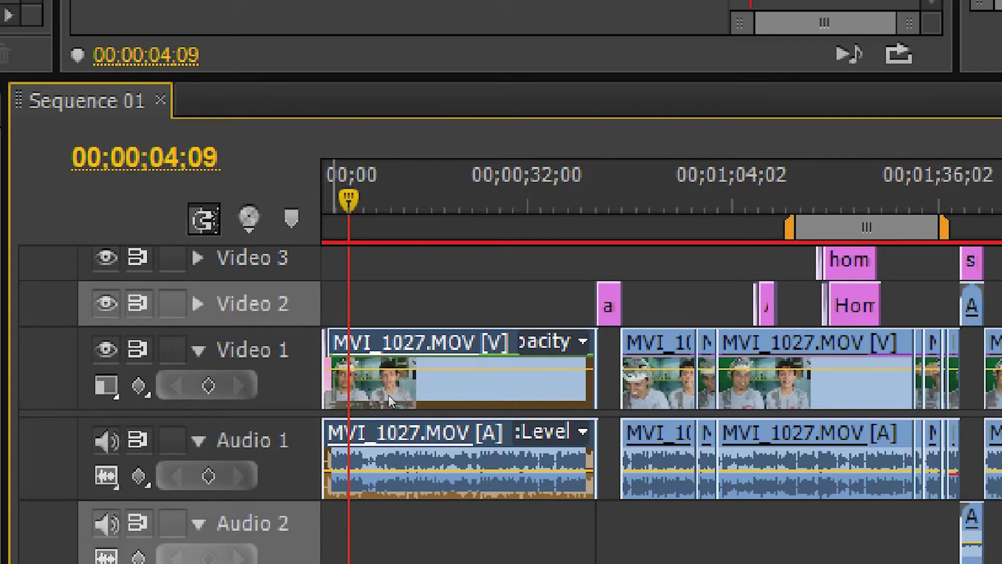
key(Home)
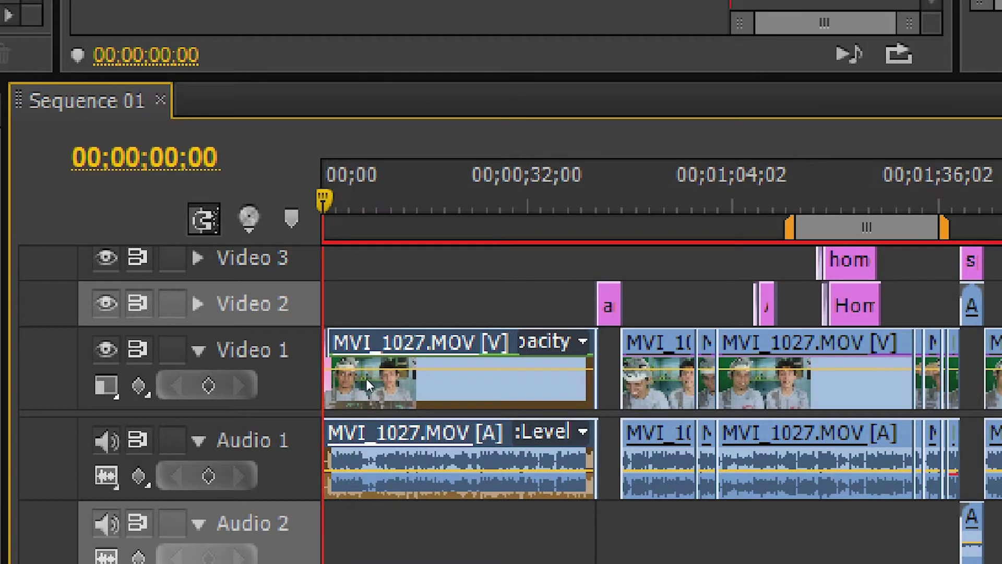
key(ctrl+v)
drag(445, 384, 425, 378)
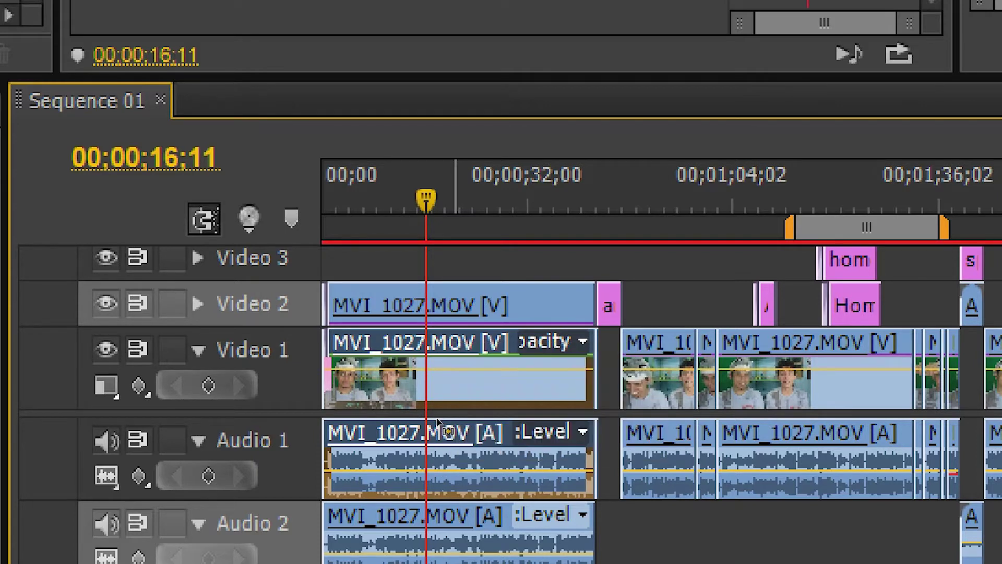
key(ctrl+z)
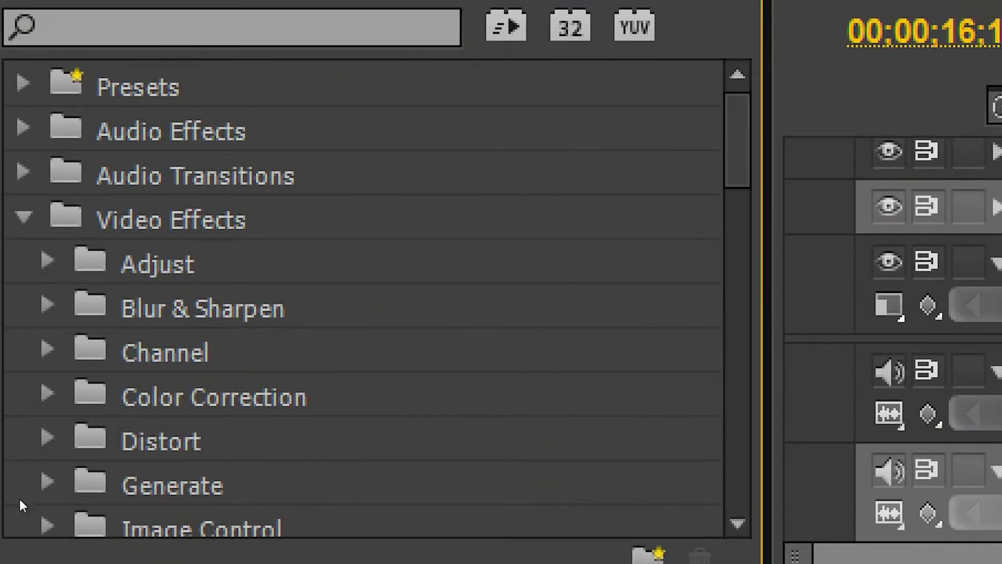
Step: Apply Eight-Point Garbage Matte from the Keying effects to the duplicate clip on Video 2
scroll(20, 499, down, 3)
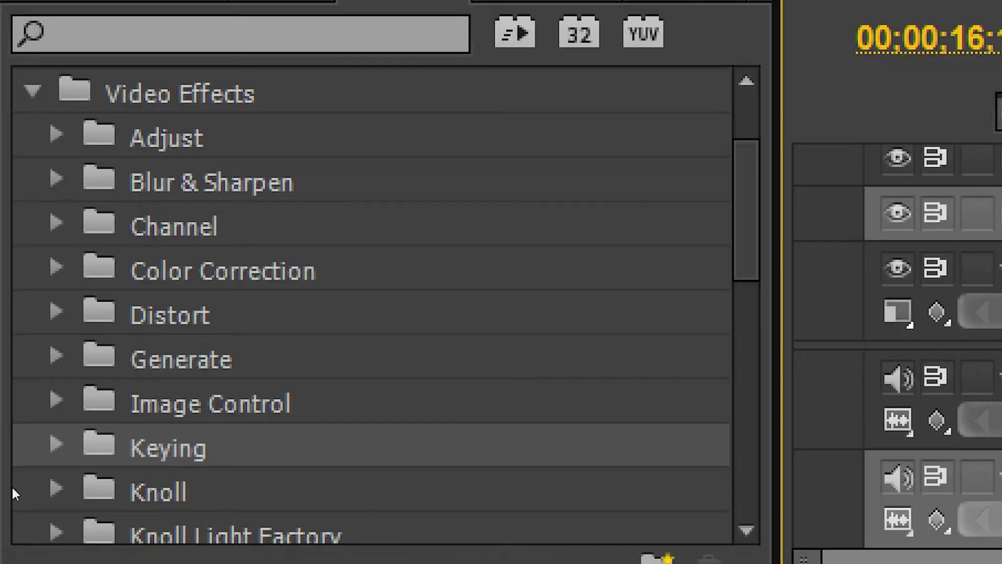
scroll(14, 468, down, 2)
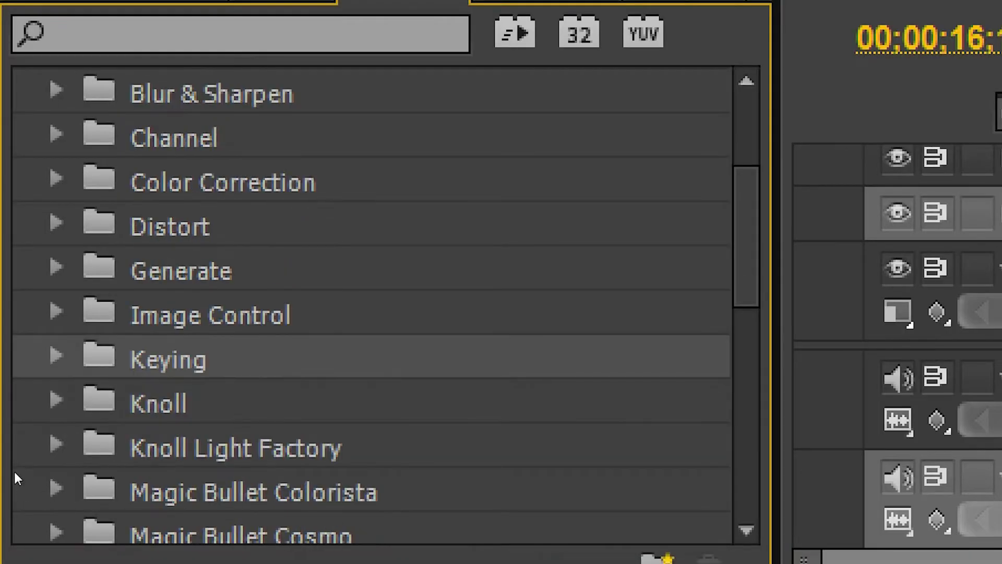
key(Right)
scroll(74, 514, down, 3)
scroll(74, 514, down, 2)
click(78, 485)
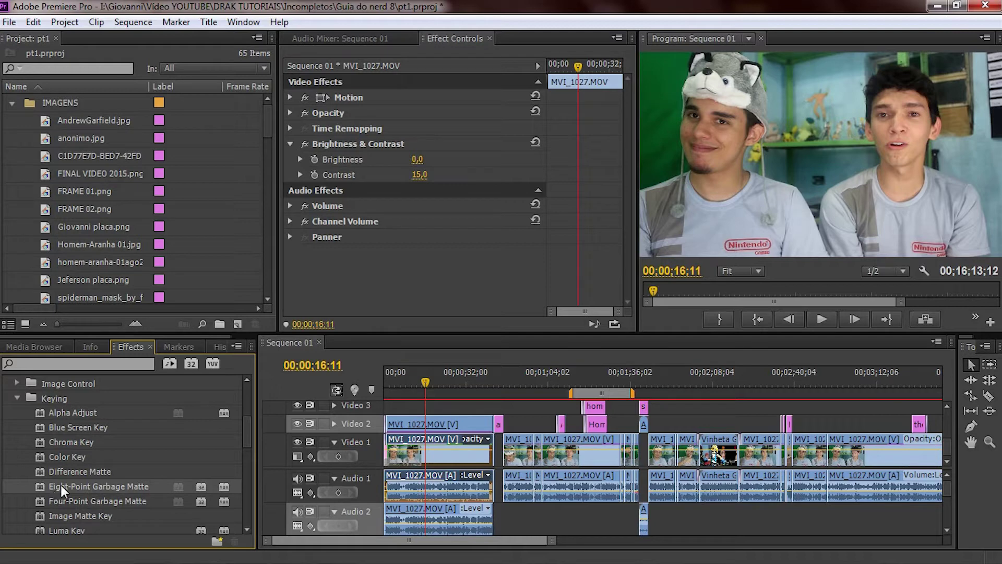
mouse_move(61, 484)
mouse_down()
mouse_move(222, 486)
mouse_move(423, 424)
mouse_up()
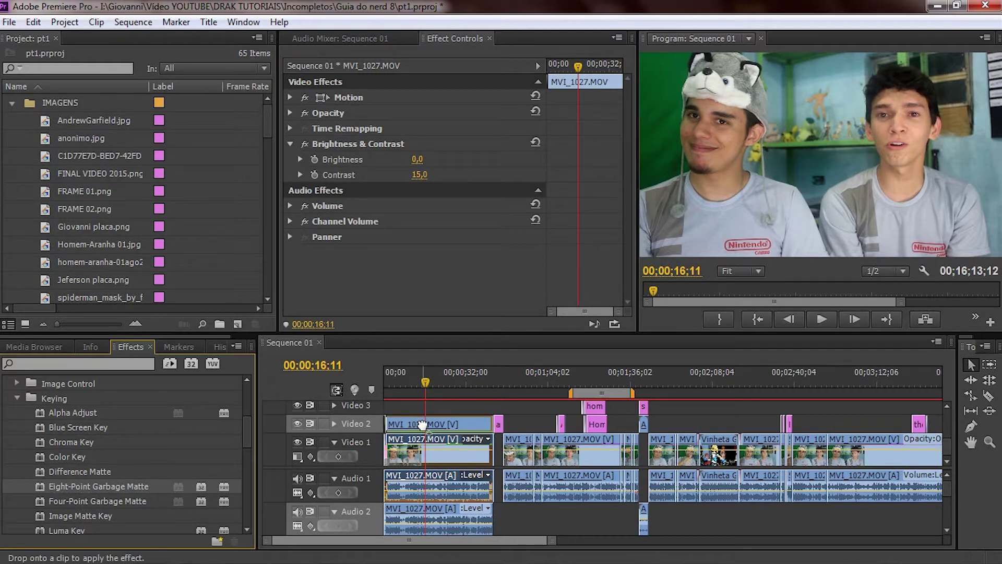
drag(422, 425, 423, 425)
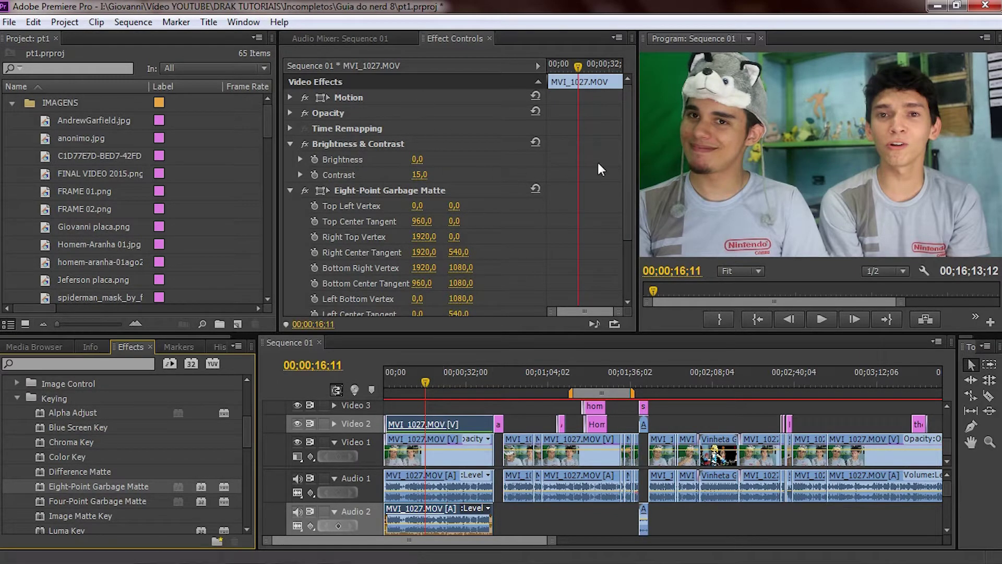
scroll(628, 164, down, 2)
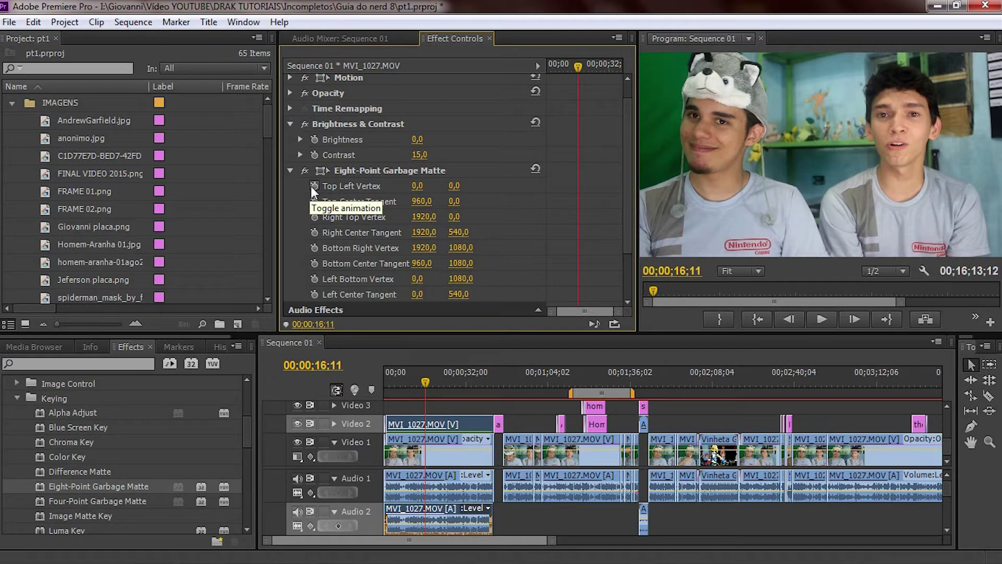
Step: Turn on keyframing for all eight garbage-matte vertices and tangents
click(313, 187)
click(314, 200)
click(314, 217)
click(314, 232)
click(314, 247)
click(314, 263)
click(314, 278)
click(314, 294)
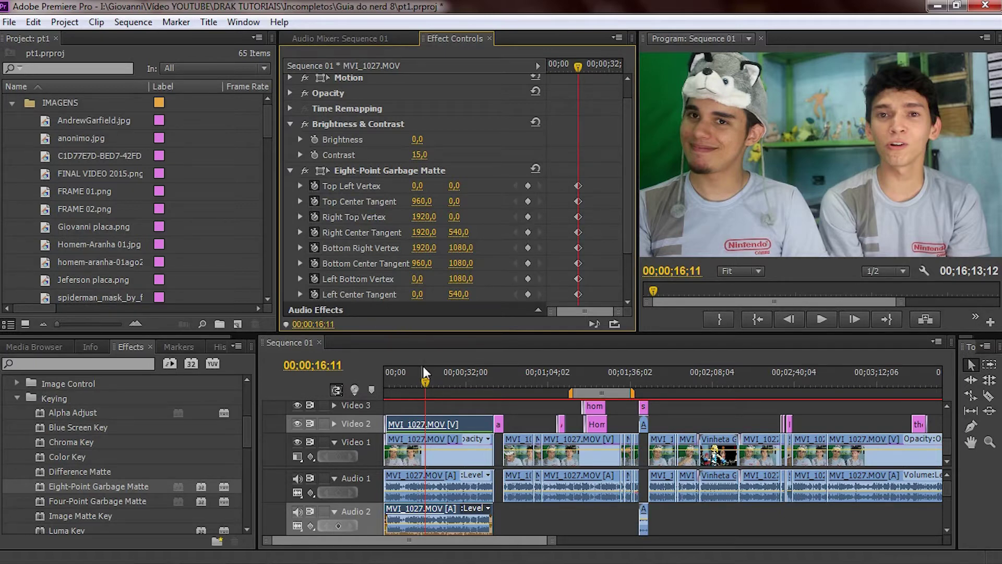
Step: Razor both stacked clips at 00;00;02;18, then select the later duplicate piece at 00;00;03;13
drag(427, 380, 389, 380)
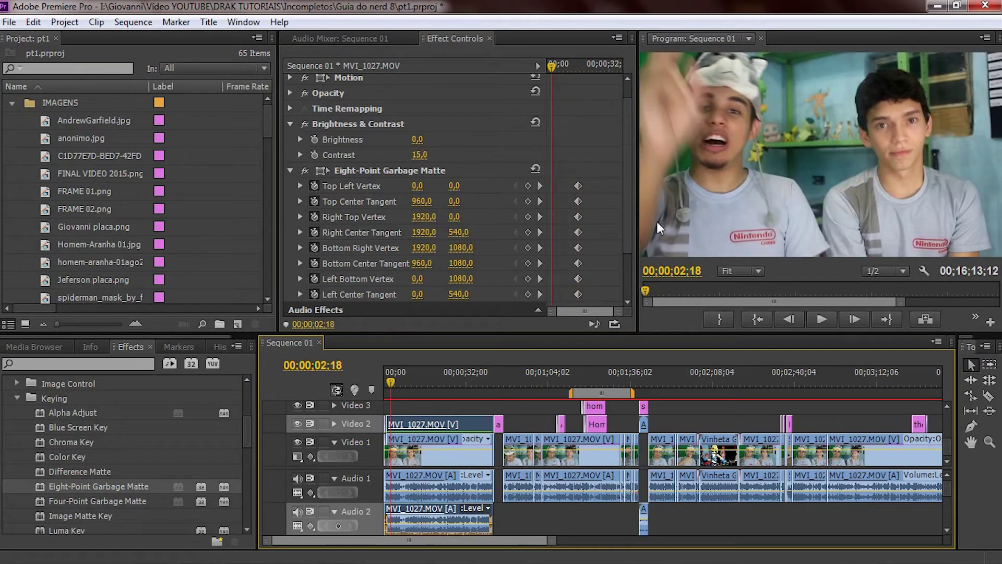
key(c)
click(391, 423)
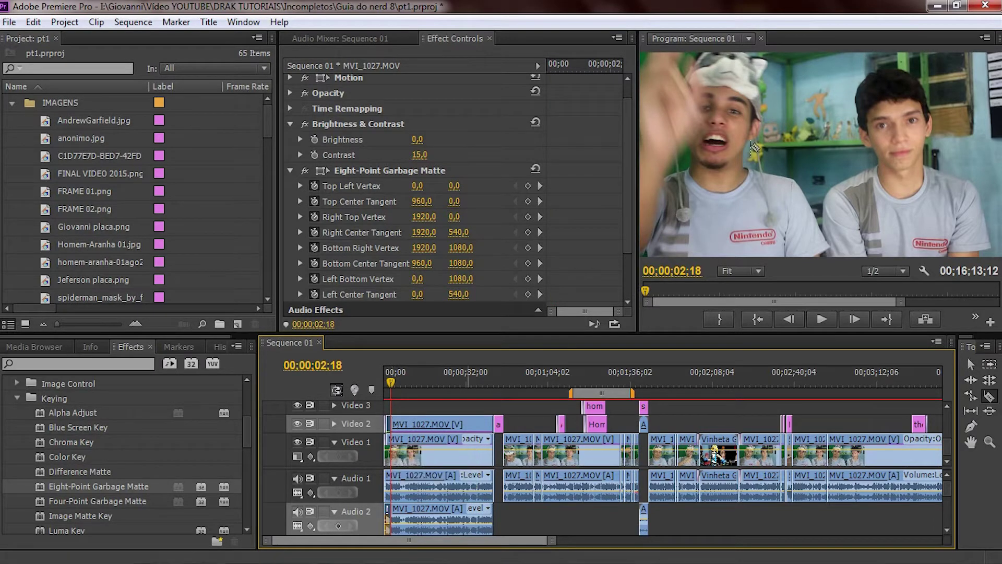
click(392, 443)
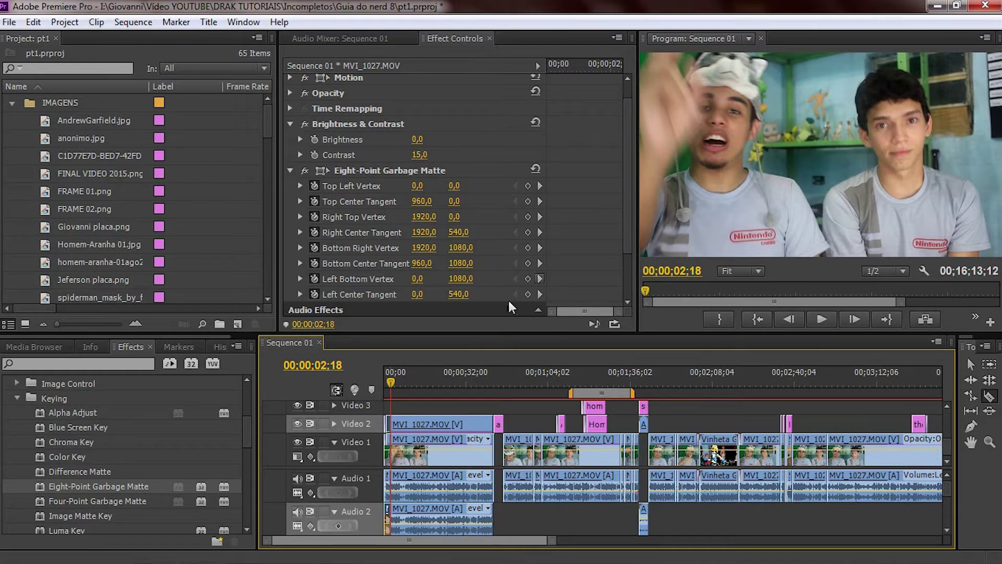
click(393, 382)
key(v)
click(409, 421)
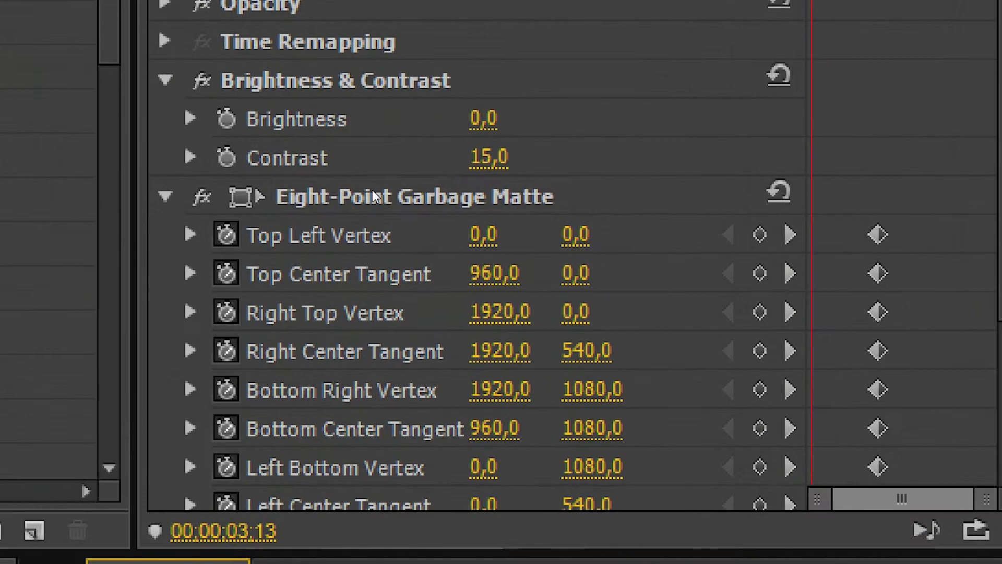
click(373, 190)
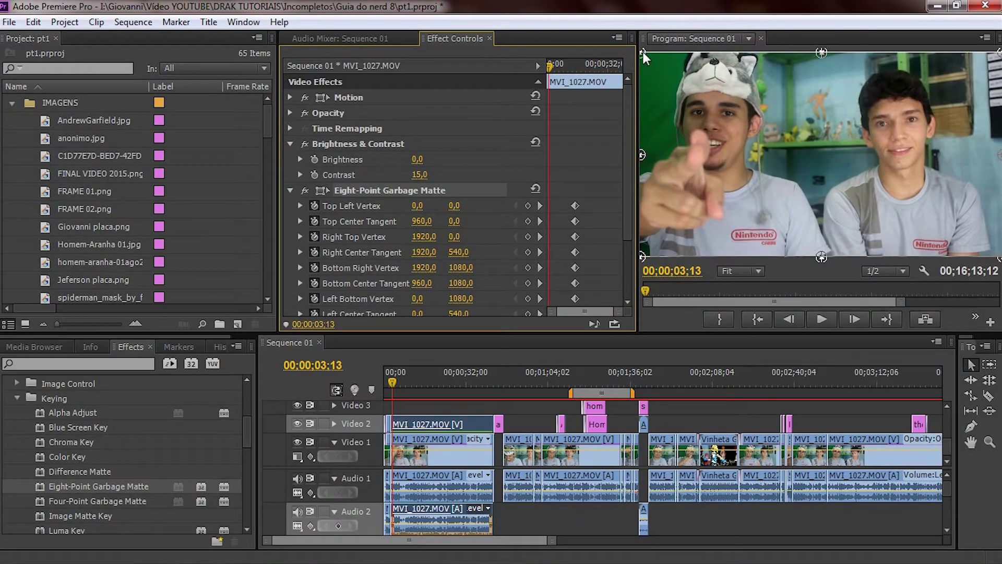
Step: Drag the eight matte points in to outline the left presenter's hat, face and arm
mouse_move(643, 52)
mouse_down()
mouse_move(696, 114)
mouse_move(675, 67)
mouse_up()
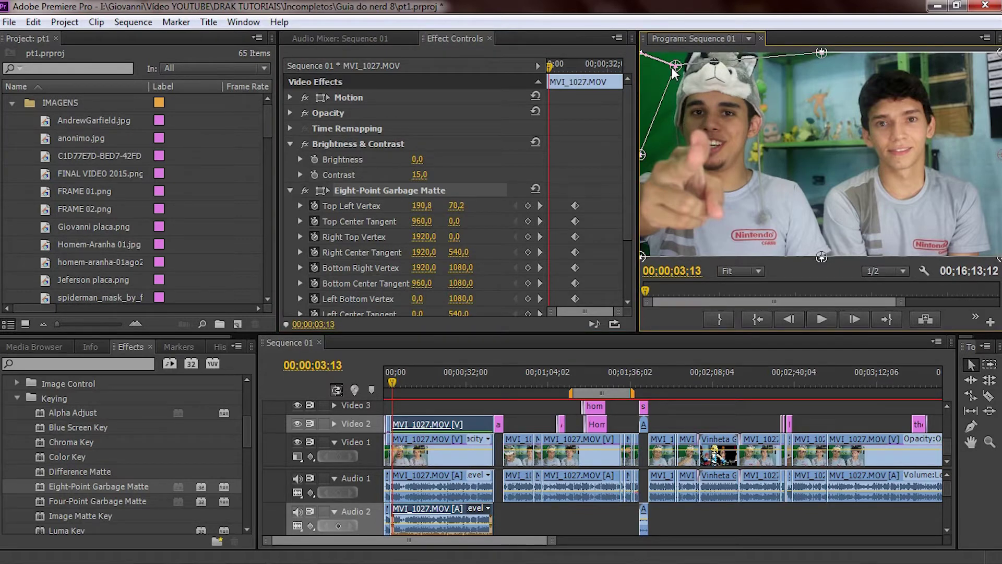
drag(674, 67, 674, 62)
drag(819, 52, 765, 58)
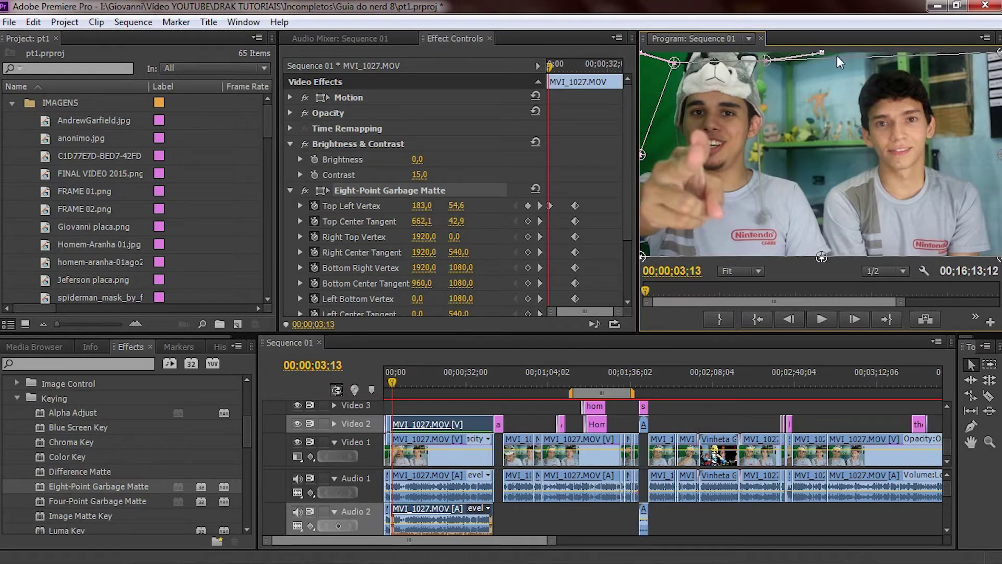
mouse_move(999, 53)
mouse_down()
mouse_move(806, 80)
mouse_move(794, 98)
mouse_up()
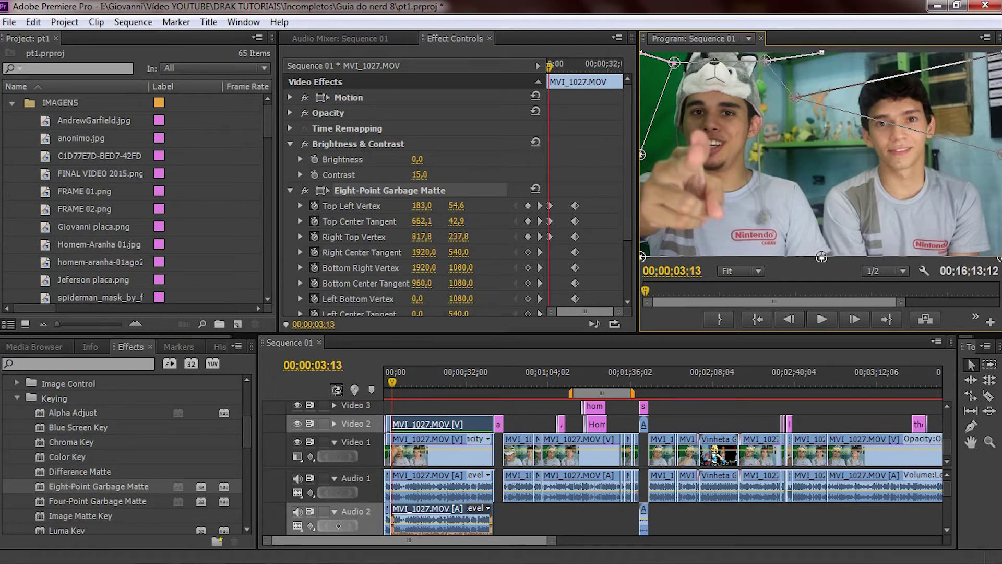
mouse_move(998, 154)
mouse_down()
mouse_move(829, 171)
mouse_move(766, 158)
mouse_up()
drag(998, 258, 730, 171)
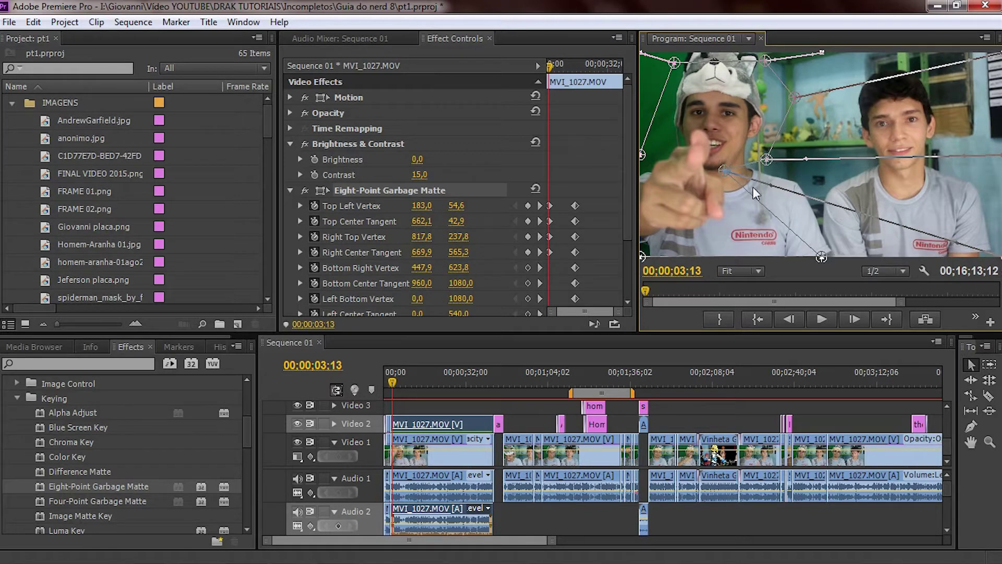
mouse_move(821, 258)
mouse_down()
mouse_move(693, 157)
mouse_move(685, 167)
mouse_move(730, 176)
mouse_up()
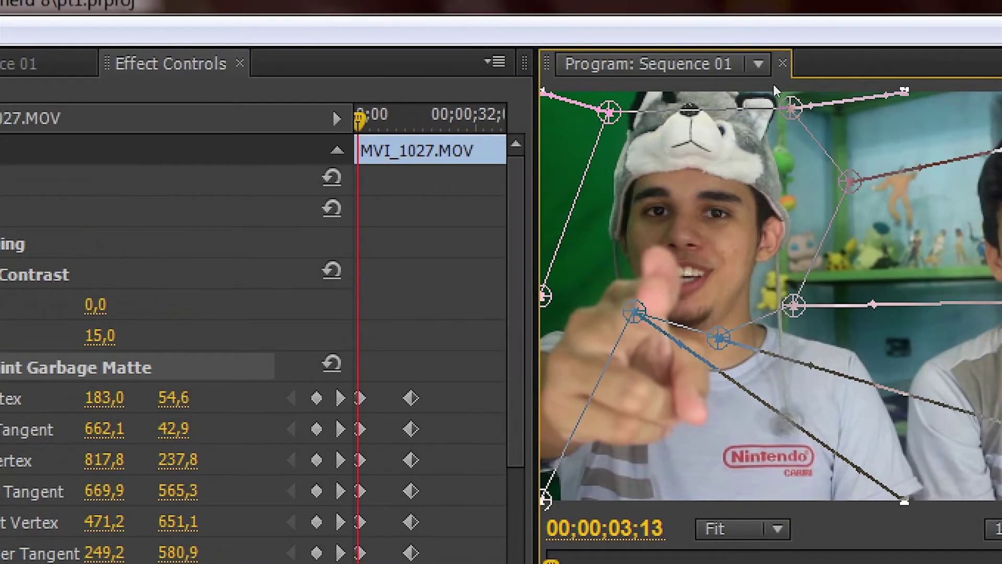
drag(635, 312, 635, 330)
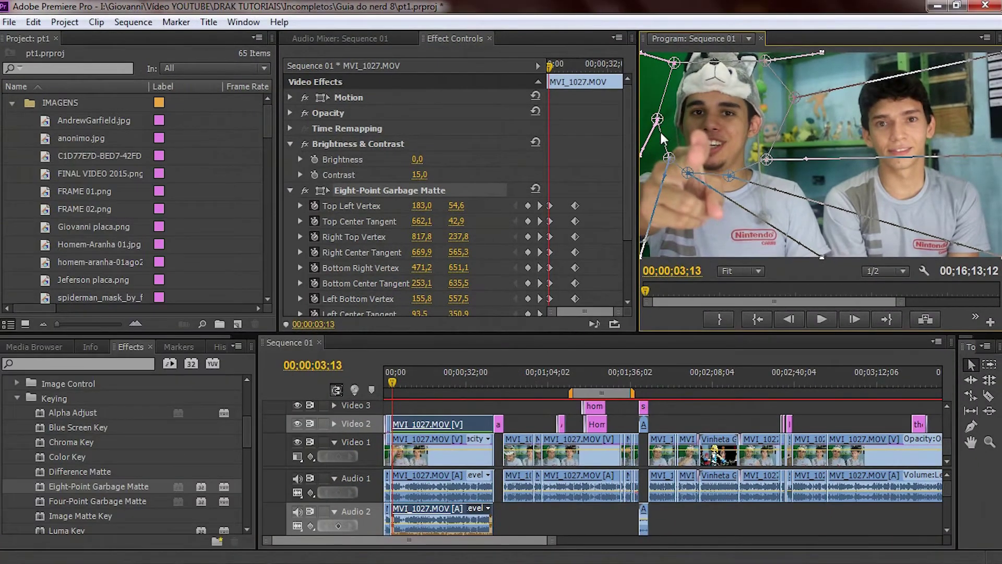
Step: Apply Gaussian Blur from Blur & Sharpen to the Video 2 clip
scroll(102, 443, up, 5)
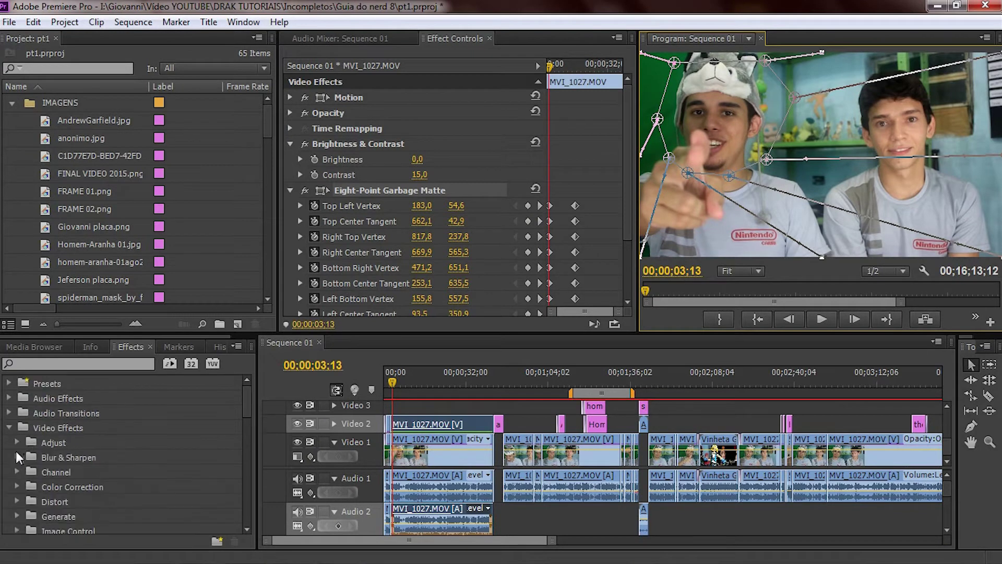
click(15, 458)
scroll(74, 456, down, 2)
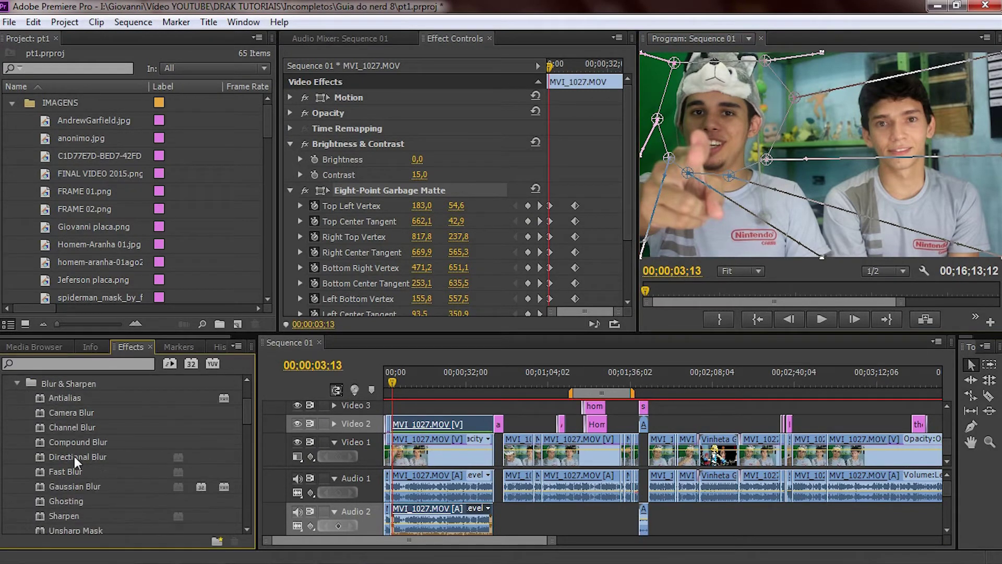
scroll(78, 463, down, 1)
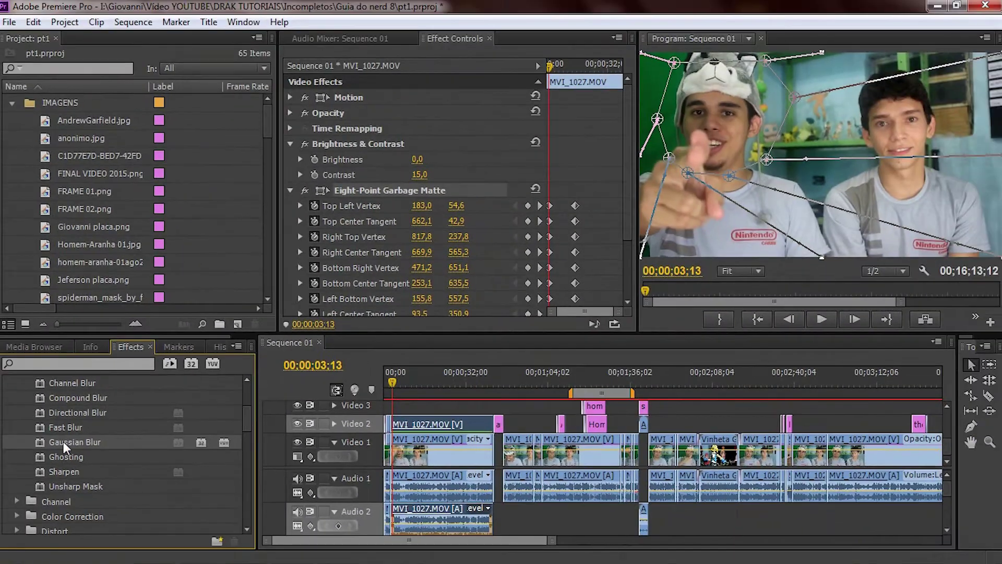
drag(63, 442, 431, 428)
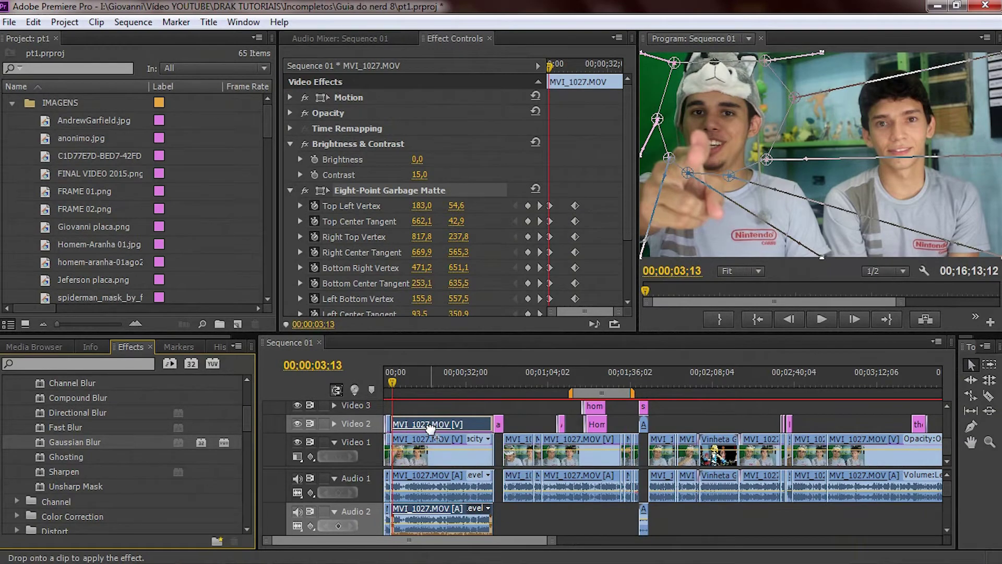
drag(431, 428, 431, 428)
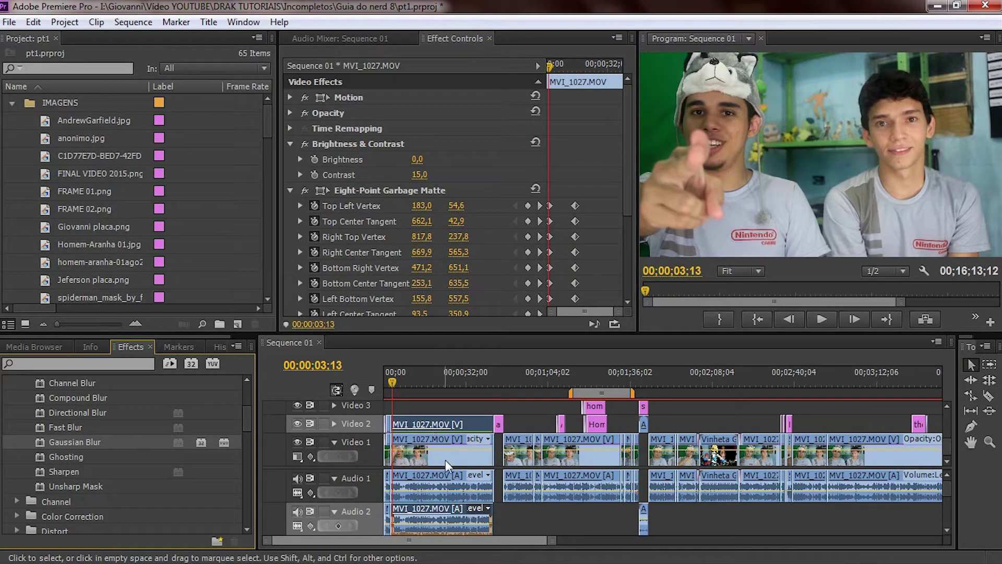
Step: Set the Gaussian Blur's Blurriness to 100
drag(628, 190, 622, 261)
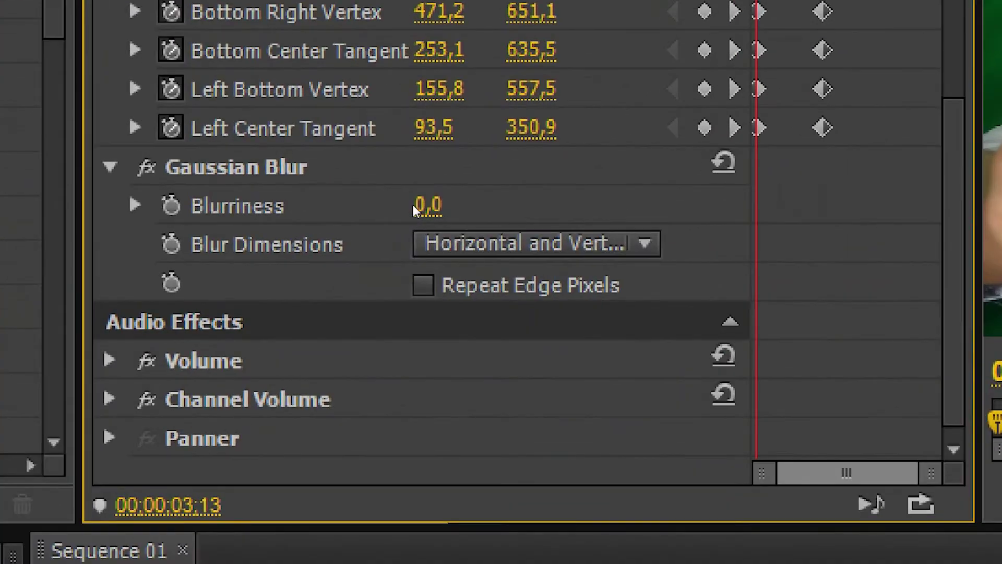
click(415, 204)
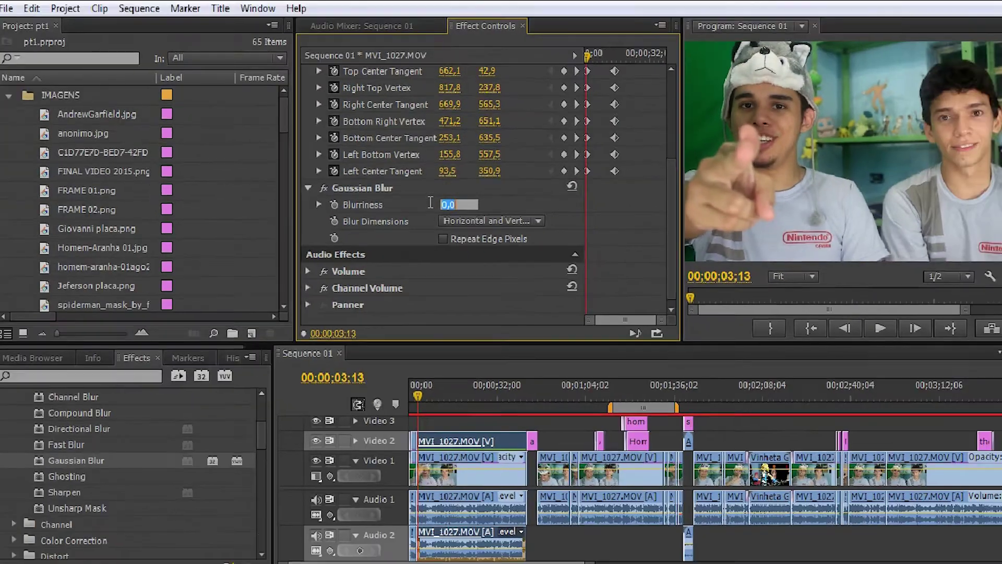
text(30)
key(Return)
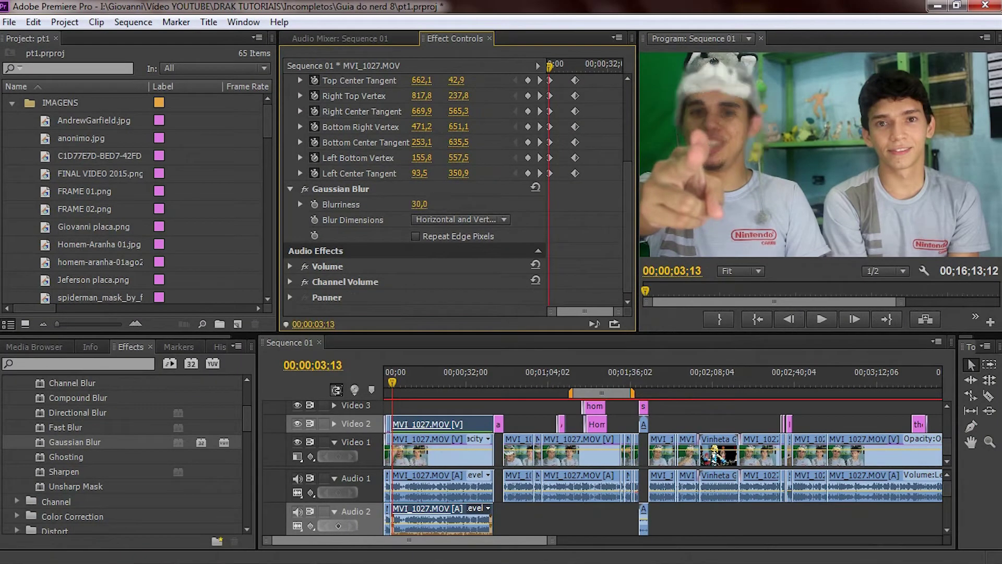
click(422, 204)
text(100)
key(Return)
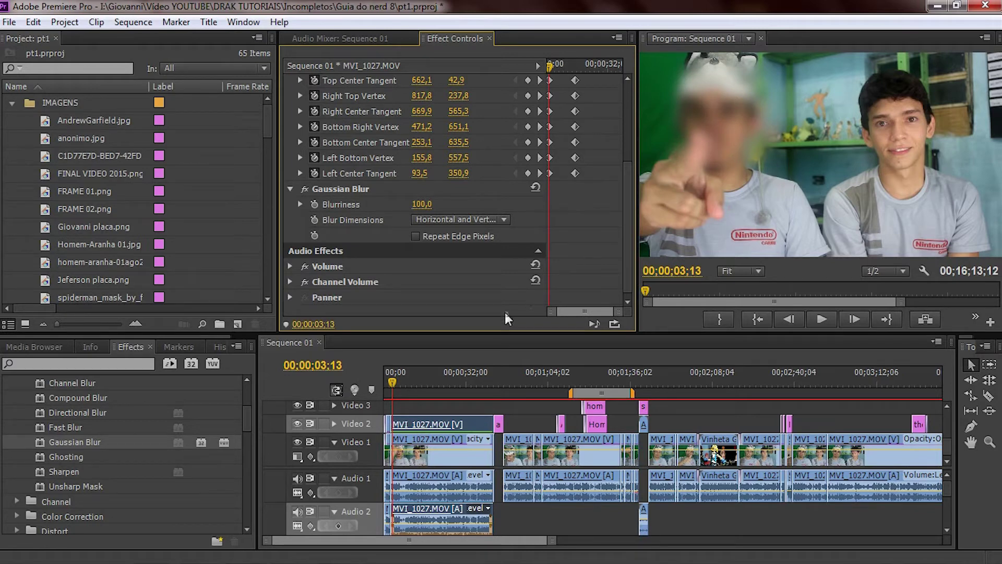
mouse_move(392, 380)
mouse_down()
mouse_move(484, 381)
mouse_move(398, 386)
mouse_up()
scroll(416, 240, up, 3)
scroll(381, 184, up, 2)
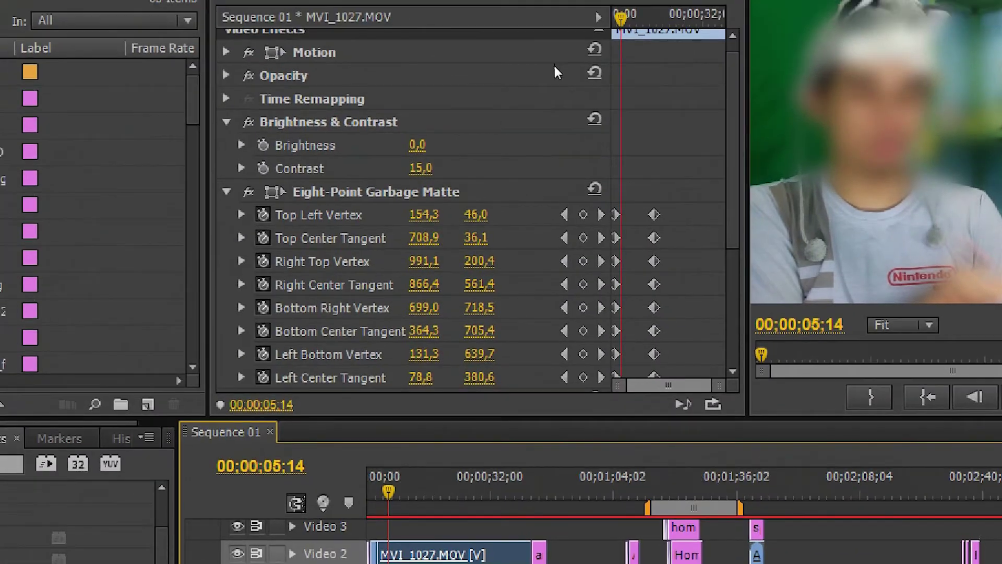
click(555, 65)
key(l)
key(l)
key(l)
key(k)
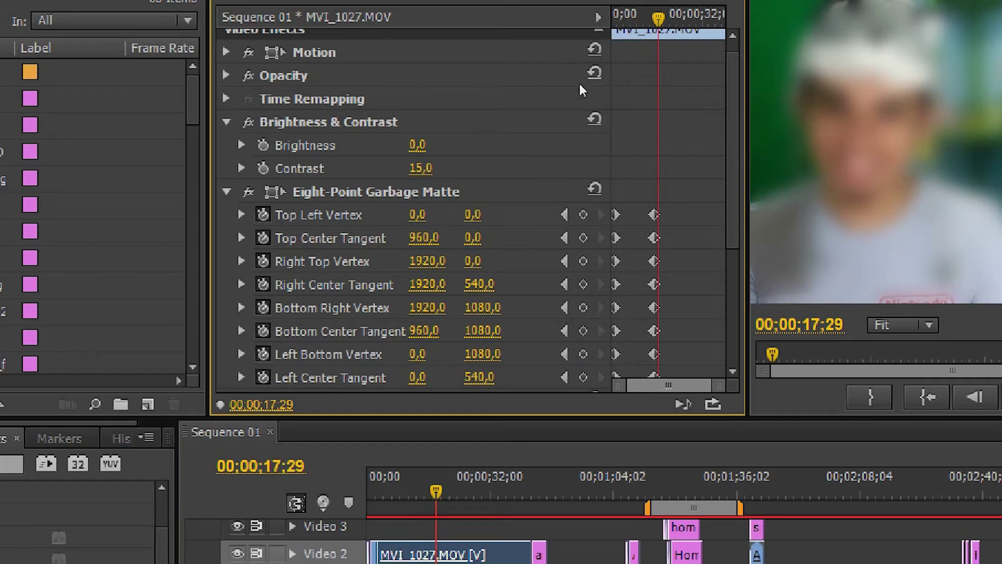
drag(566, 197, 582, 312)
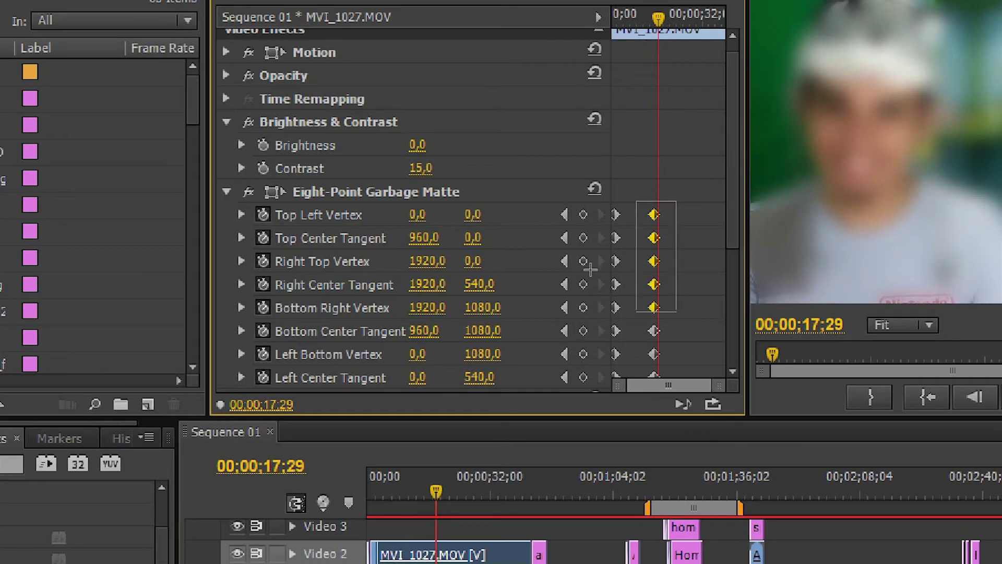
click(546, 136)
key(Up)
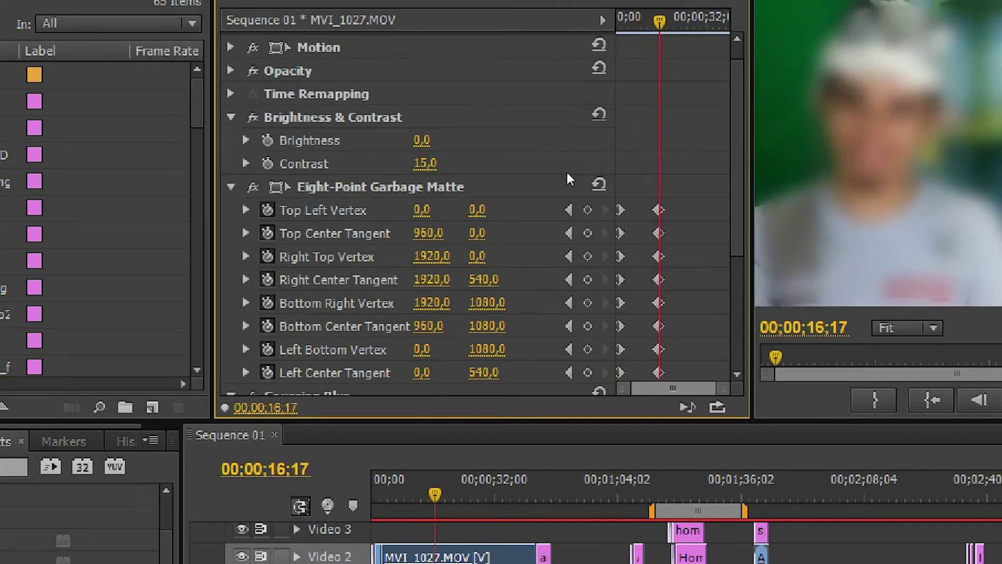
Step: Delete the extra full-frame garbage-matte keyframes and select the eight remaining ones
drag(645, 183, 715, 379)
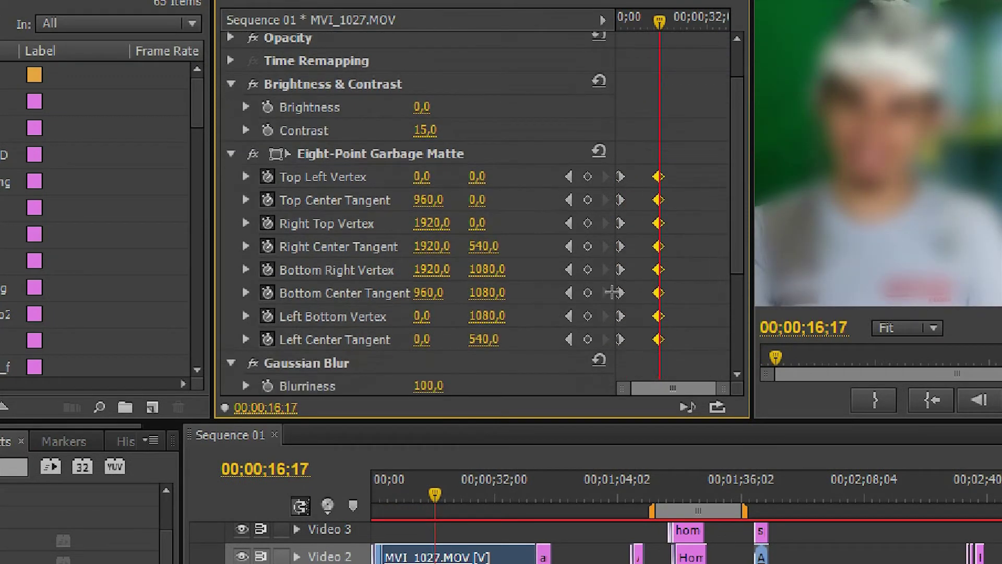
key(Delete)
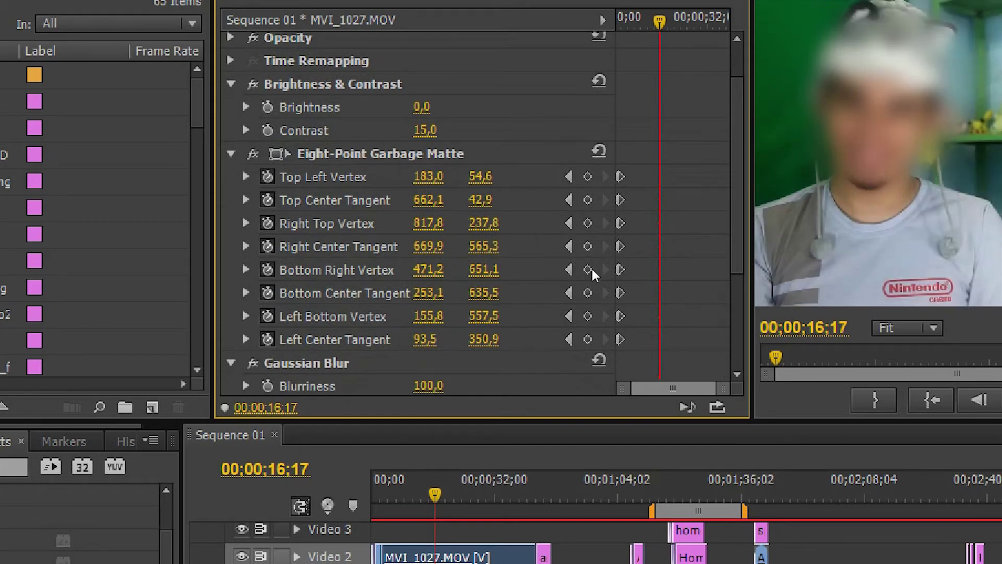
drag(583, 143, 524, 292)
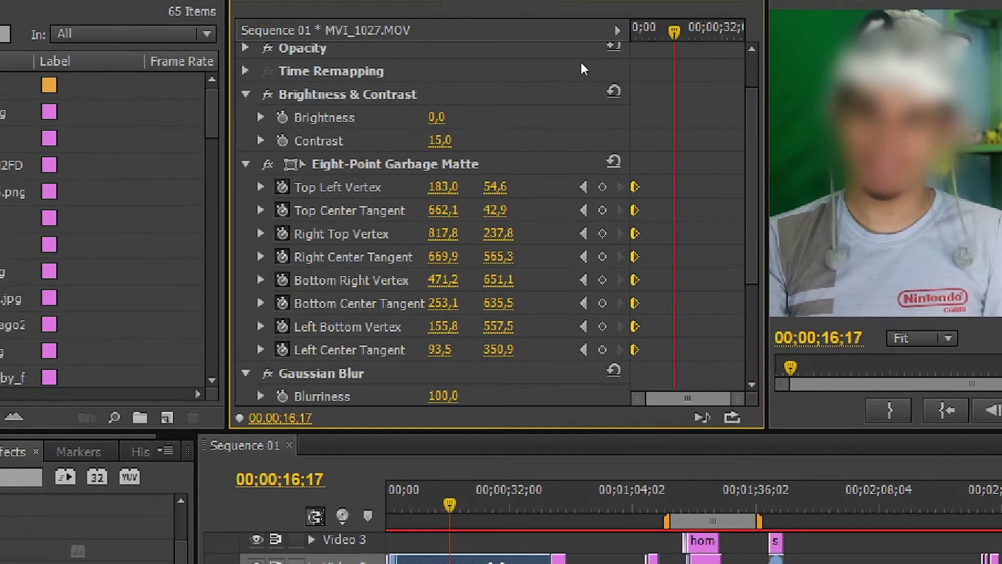
Step: Play the clip back and forth to check the blur stays on the face
key(Down)
key(Down)
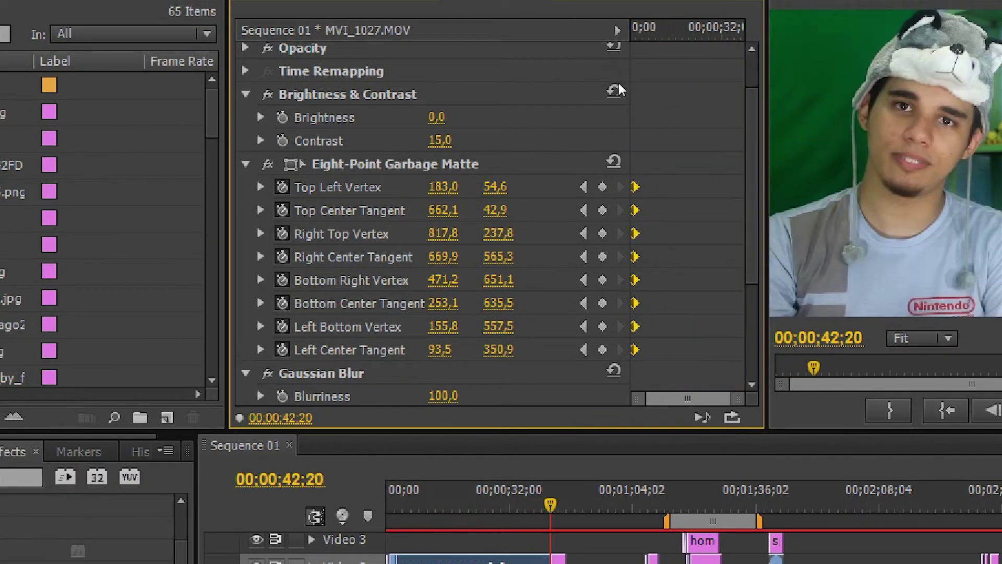
key(j)
key(j)
key(j)
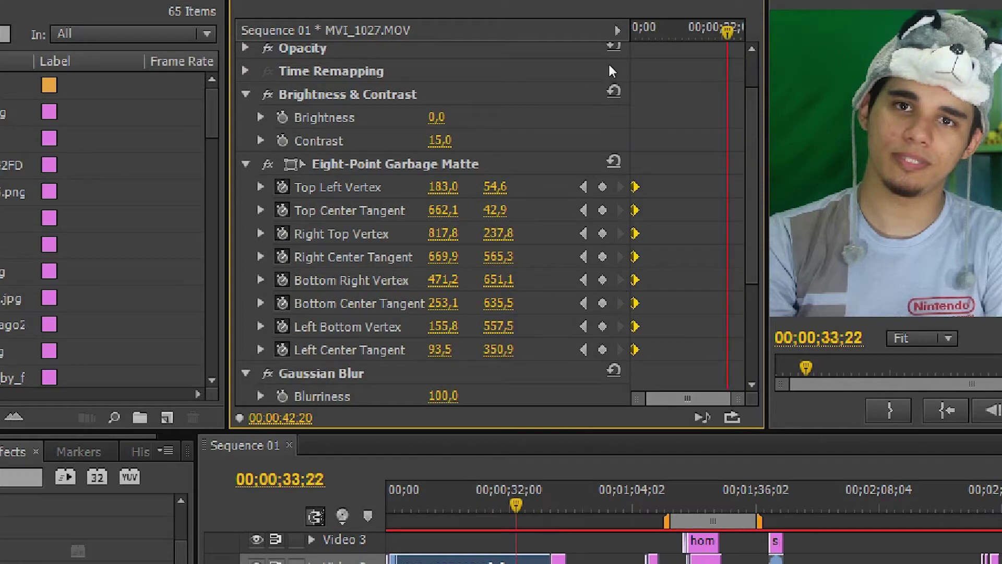
key(Down)
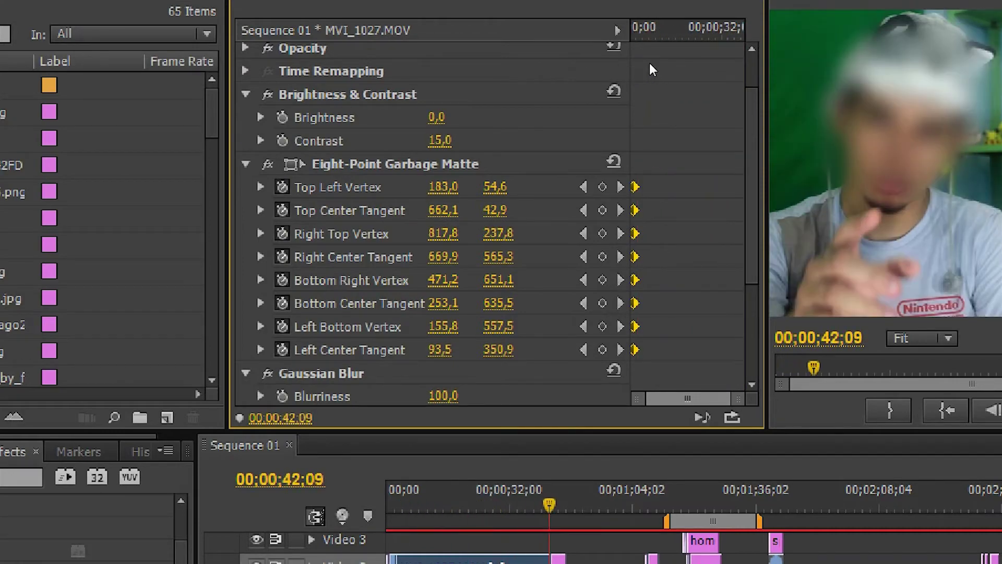
key(Up)
key(Up)
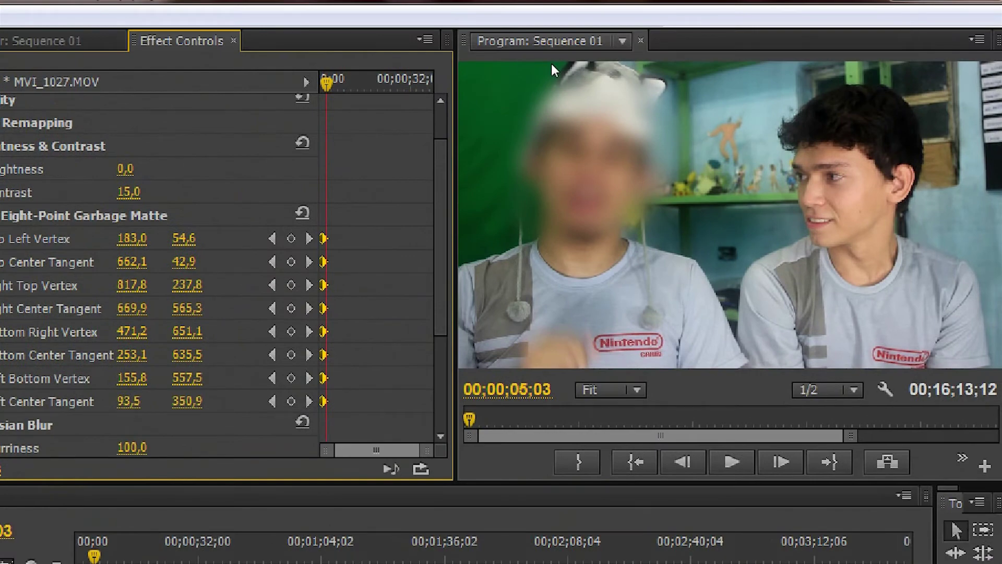
Step: Play through the clip and return to 00;00;10;03, where the matte slips
key(l)
key(l)
key(l)
key(j)
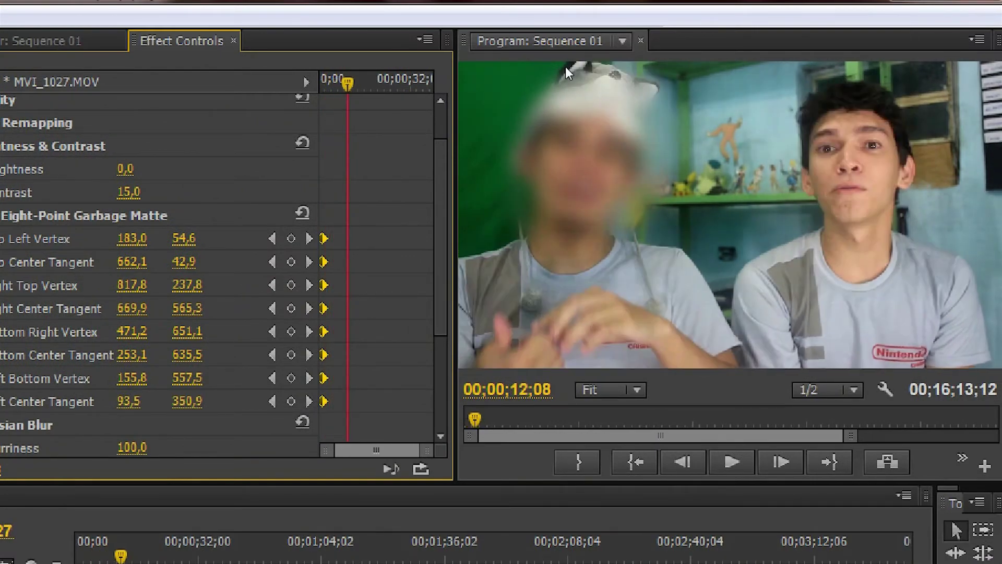
key(l)
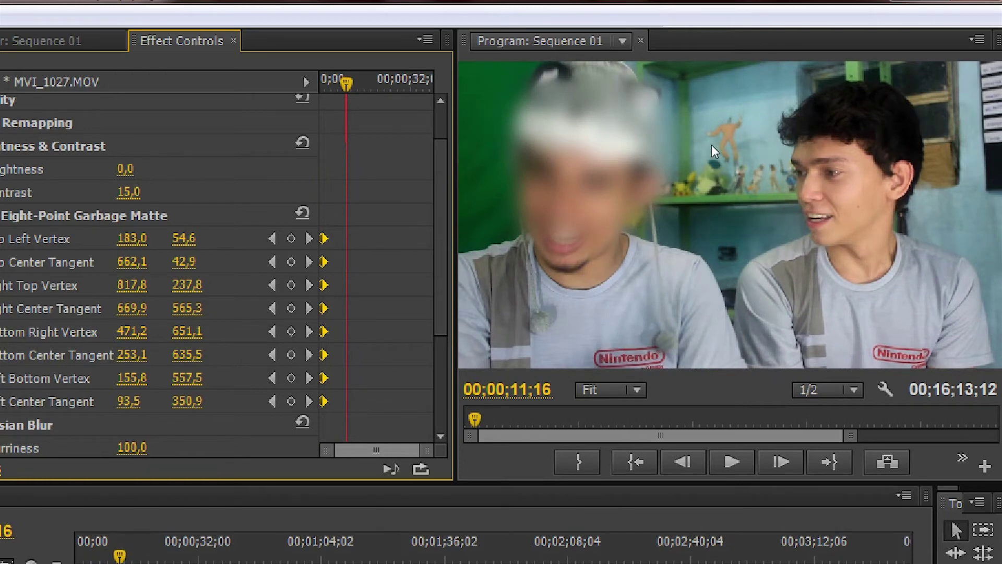
key(Up)
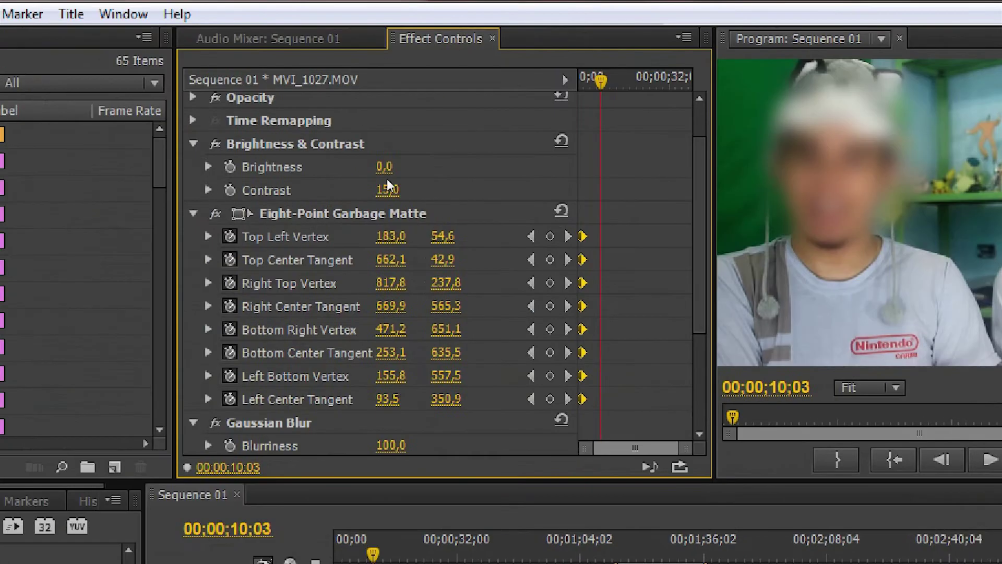
Step: Add keyframes on all eight garbage-matte vertices and tangents at 00;00;10;03
click(290, 239)
click(291, 262)
click(549, 283)
click(550, 306)
click(549, 329)
click(549, 352)
click(549, 376)
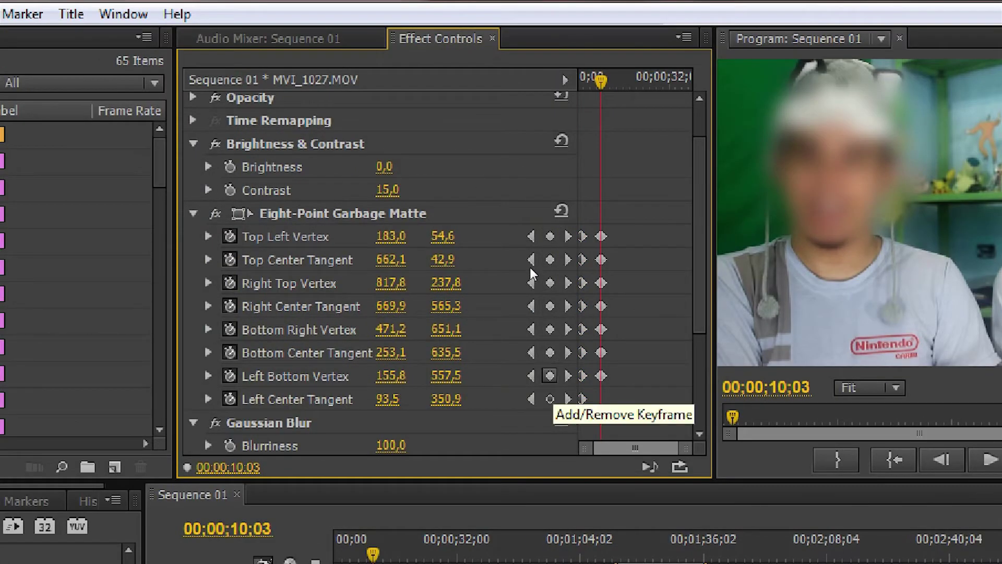
click(550, 399)
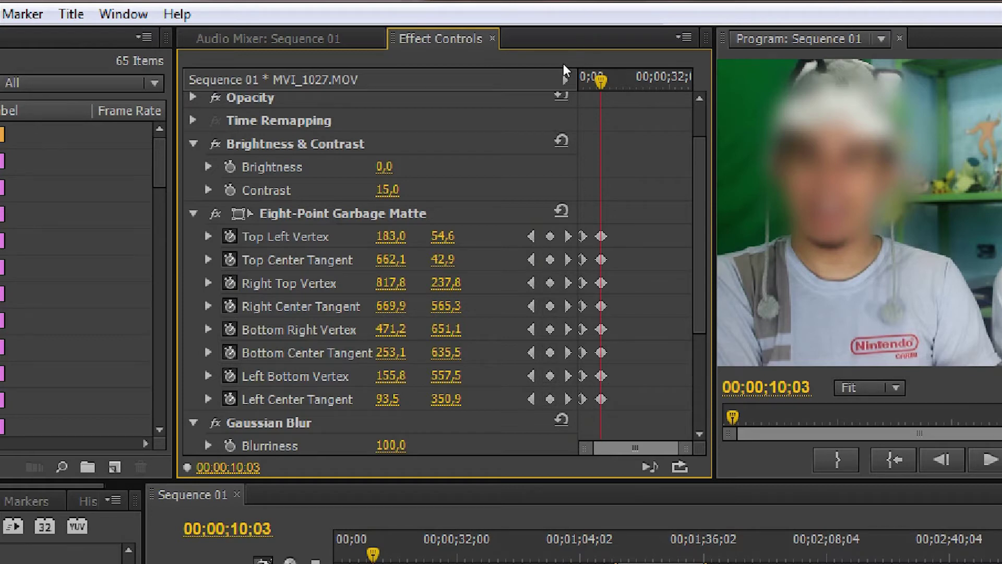
key(space)
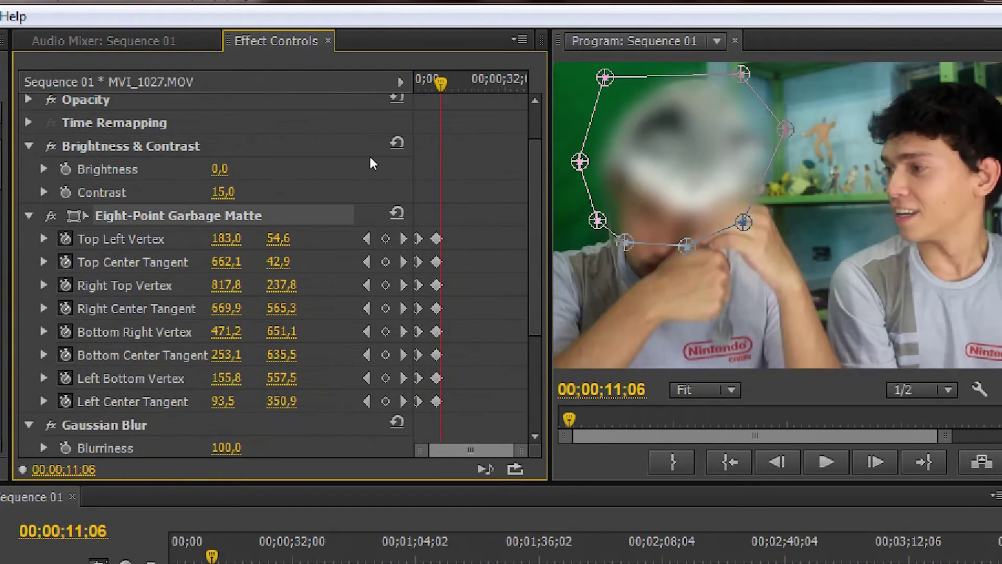
Step: At 11;06, reshape the matte's right edge, chin and top-left corner around the face and raised hand
click(729, 186)
mouse_move(755, 171)
mouse_down()
mouse_move(771, 156)
mouse_move(750, 194)
mouse_up()
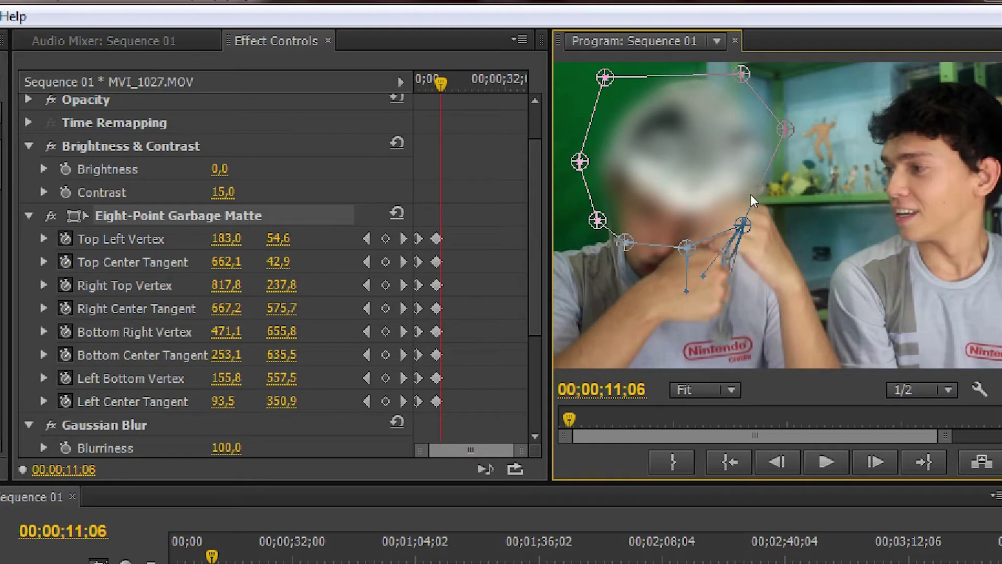
mouse_move(750, 194)
mouse_down()
mouse_move(769, 174)
mouse_move(749, 184)
mouse_move(754, 202)
mouse_move(717, 208)
mouse_up()
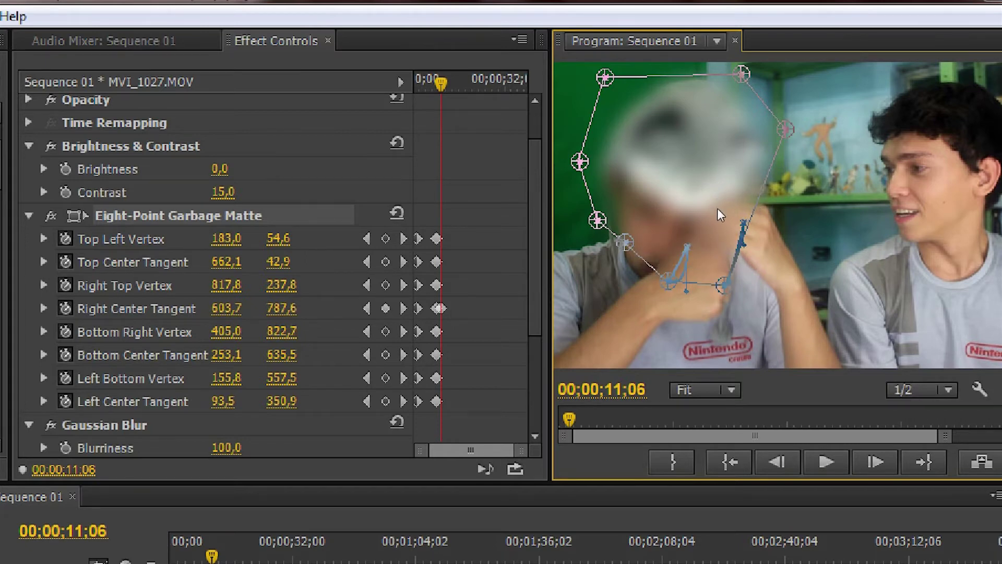
drag(717, 208, 718, 202)
drag(687, 170, 681, 197)
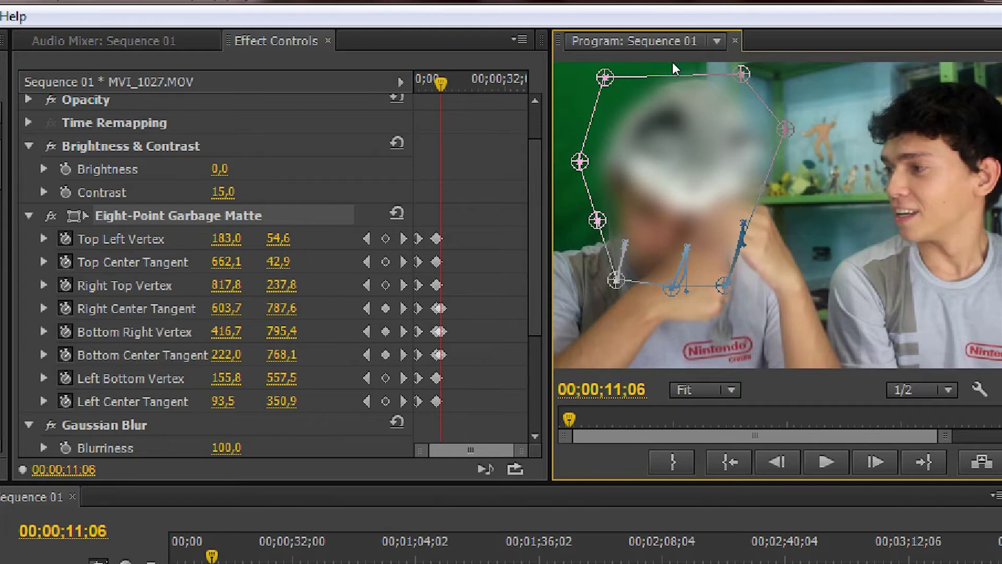
drag(678, 60, 685, 68)
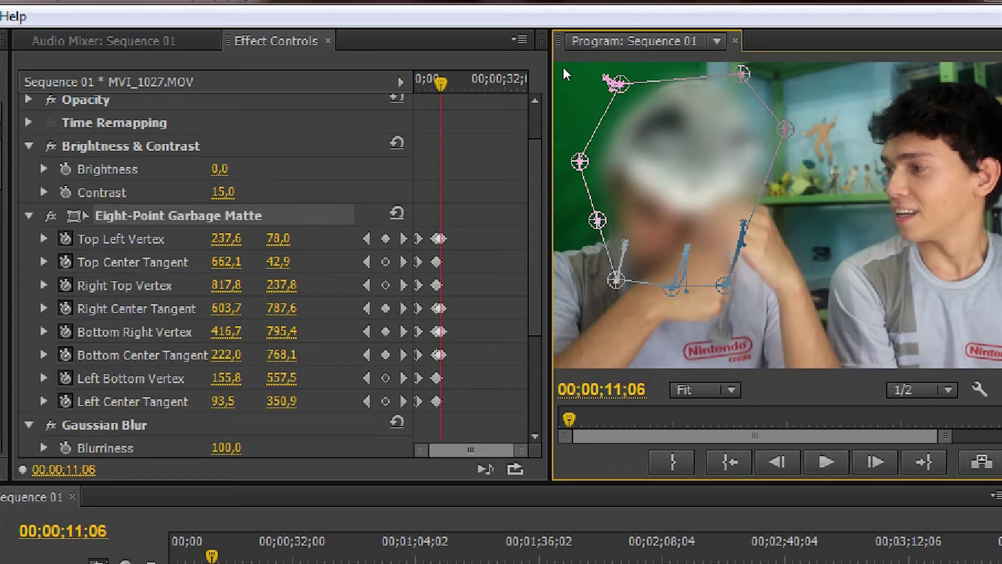
Step: At 12;08, raise the matte's top-left corner above the cap and pull its right side in
key(shift+5)
key(Right)
key(Right)
key(Right)
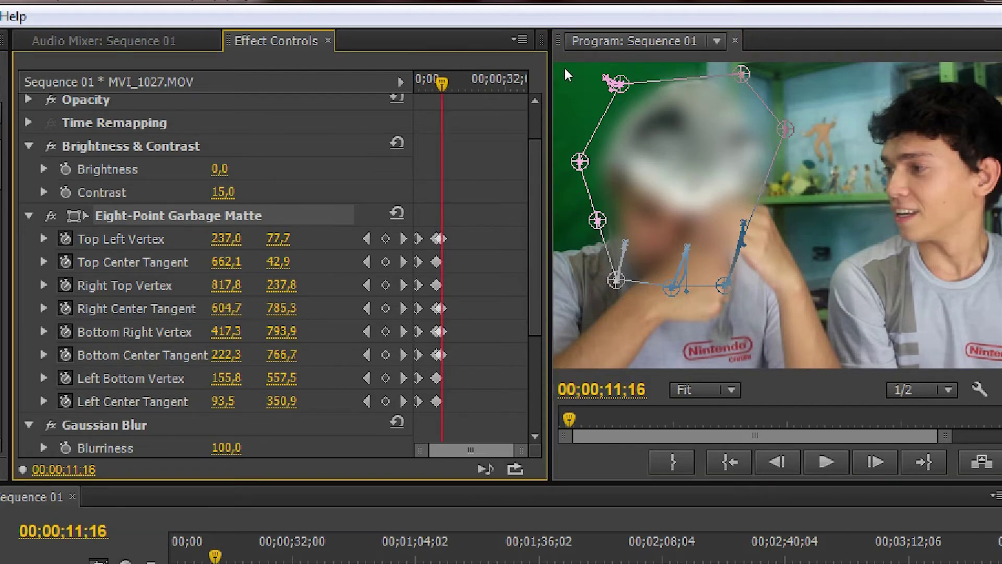
key(Right)
key(Right)
key(Right)
key(Right)
key(Right)
key(Right)
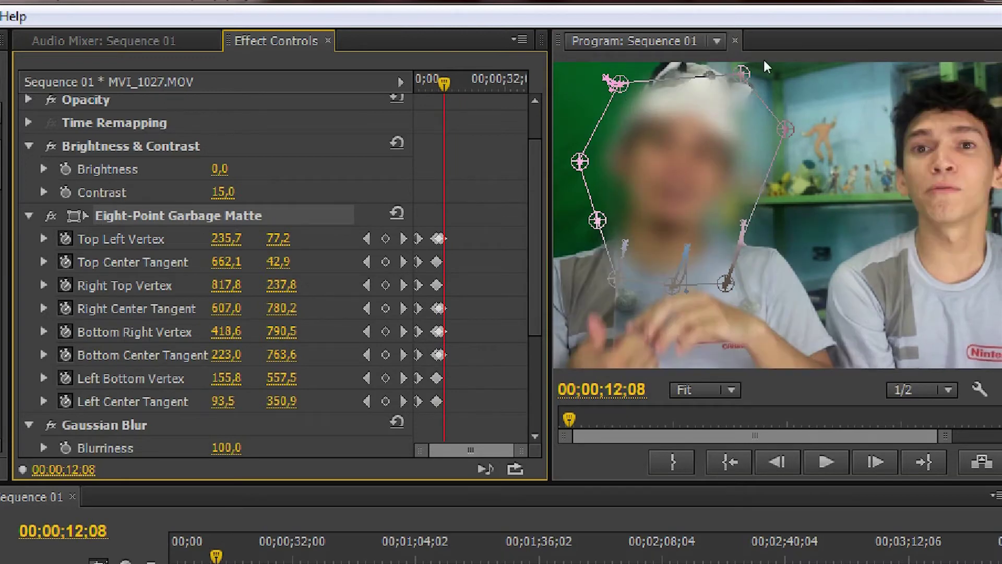
click(690, 66)
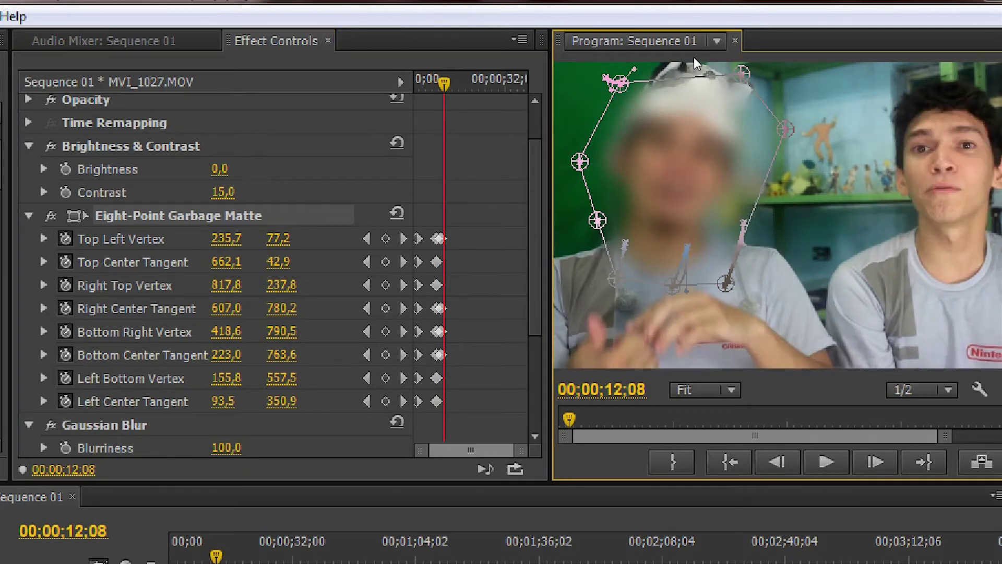
drag(687, 67, 697, 51)
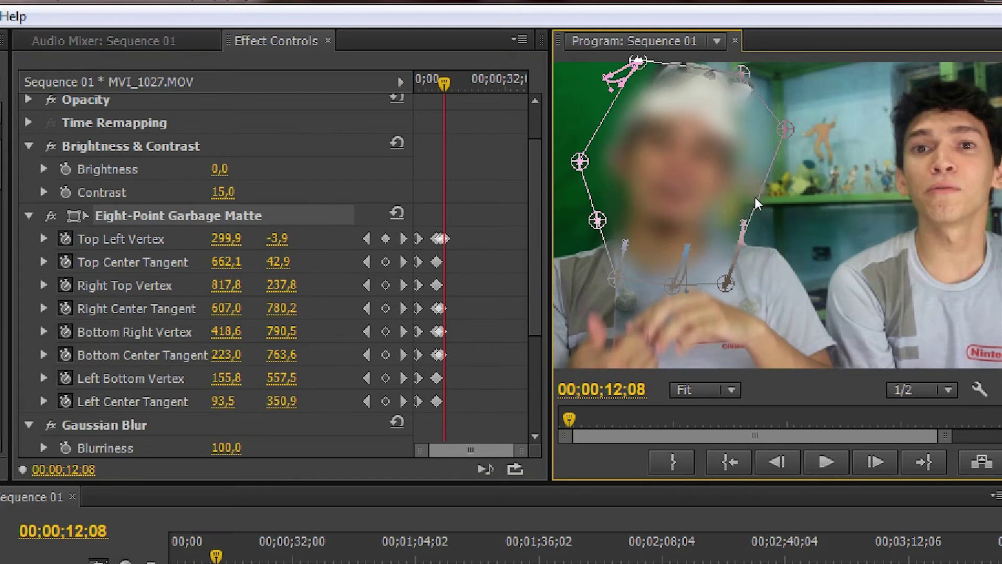
drag(725, 283, 704, 264)
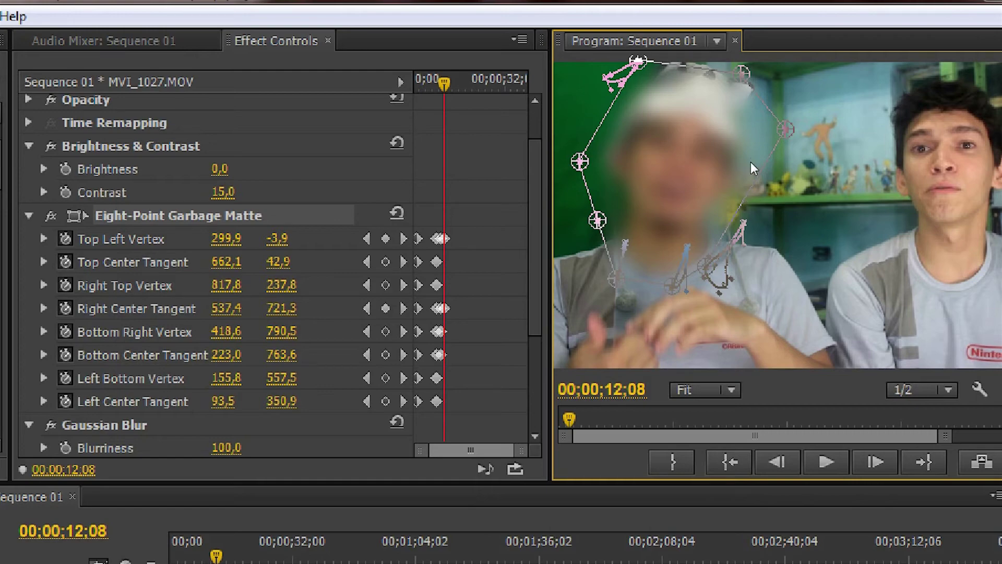
key(Left)
key(Left)
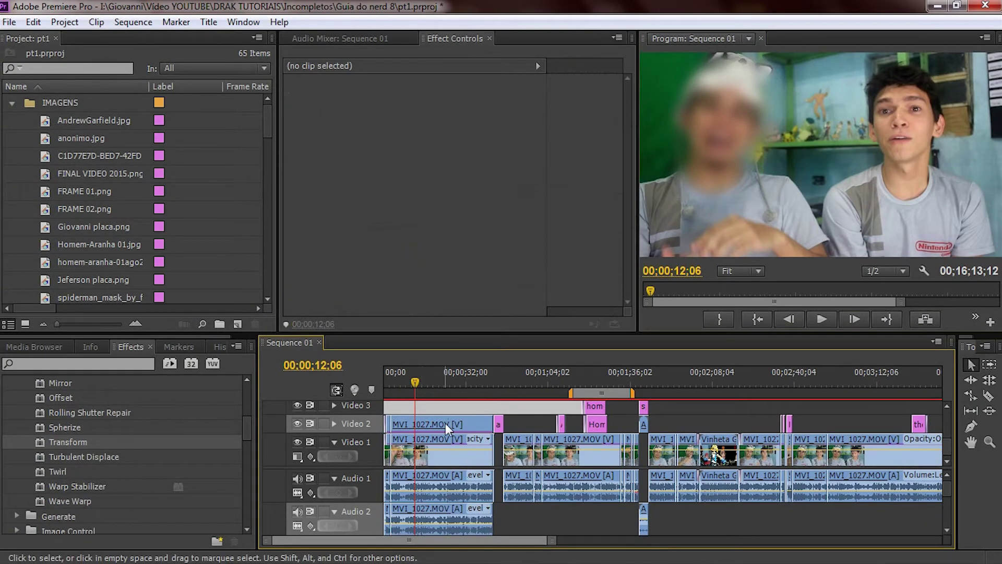
Step: Paste a copy of the blurred Video 2 clip onto Video 3 and Audio 3 at 00;00
click(435, 424)
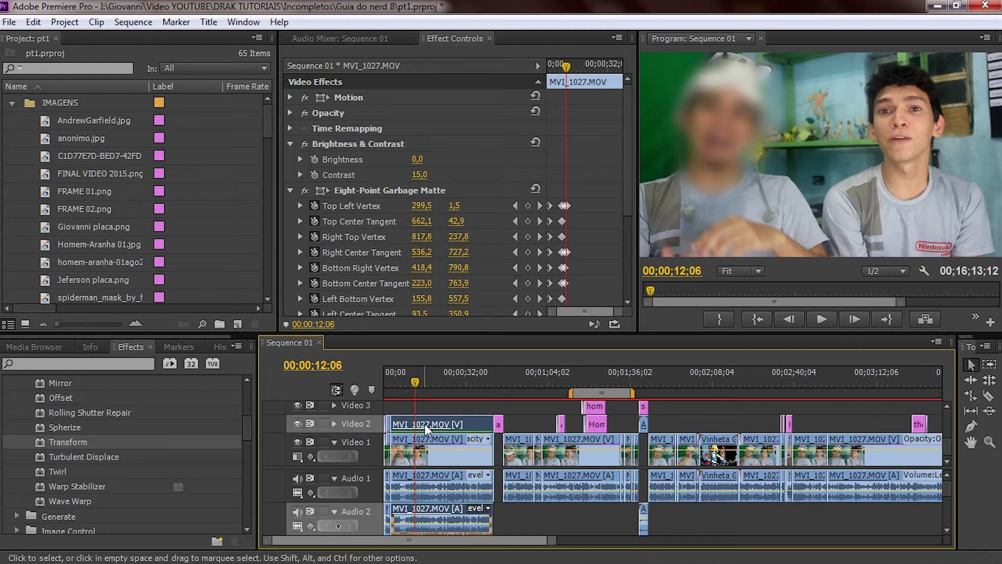
click(360, 424)
click(366, 409)
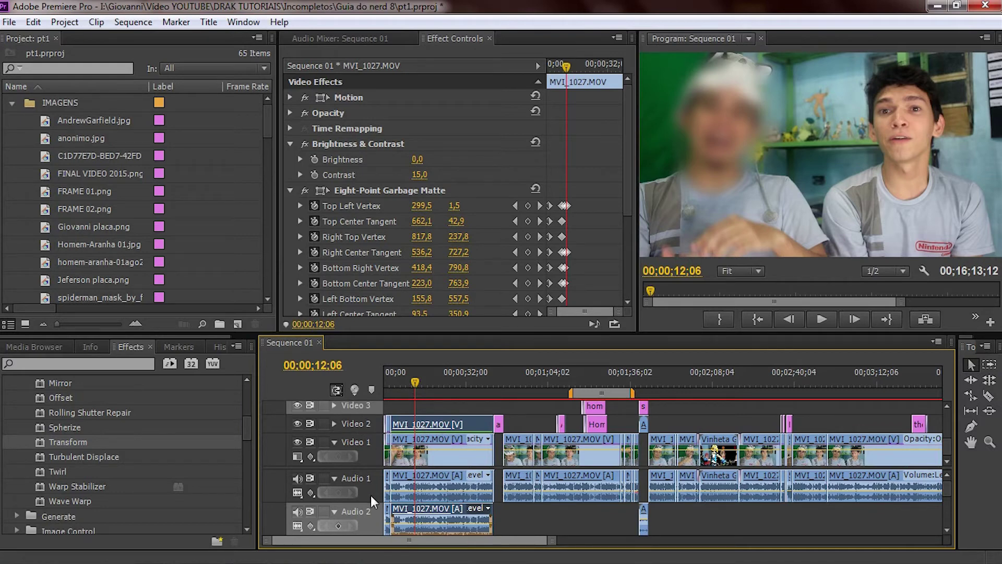
scroll(417, 501, down, 1)
scroll(950, 502, down, 1)
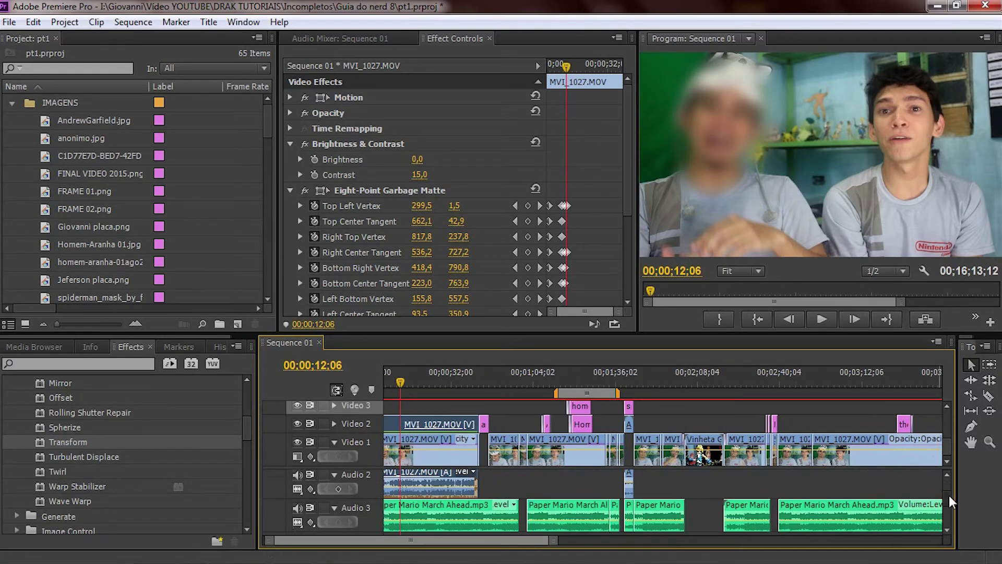
click(361, 505)
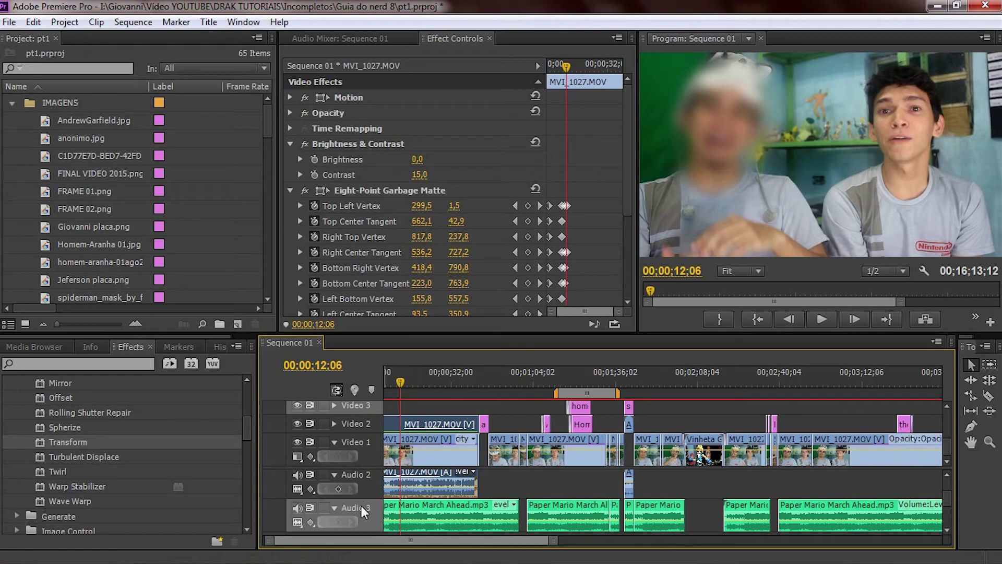
key(ctrl+v)
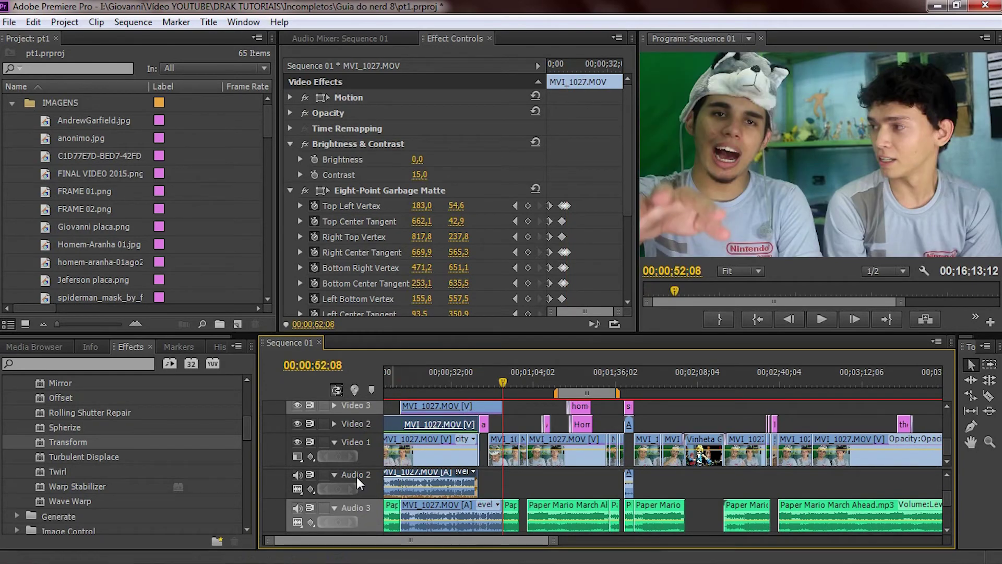
scroll(421, 537, up, 1)
mouse_move(429, 413)
mouse_down()
mouse_move(410, 382)
mouse_move(443, 380)
mouse_up()
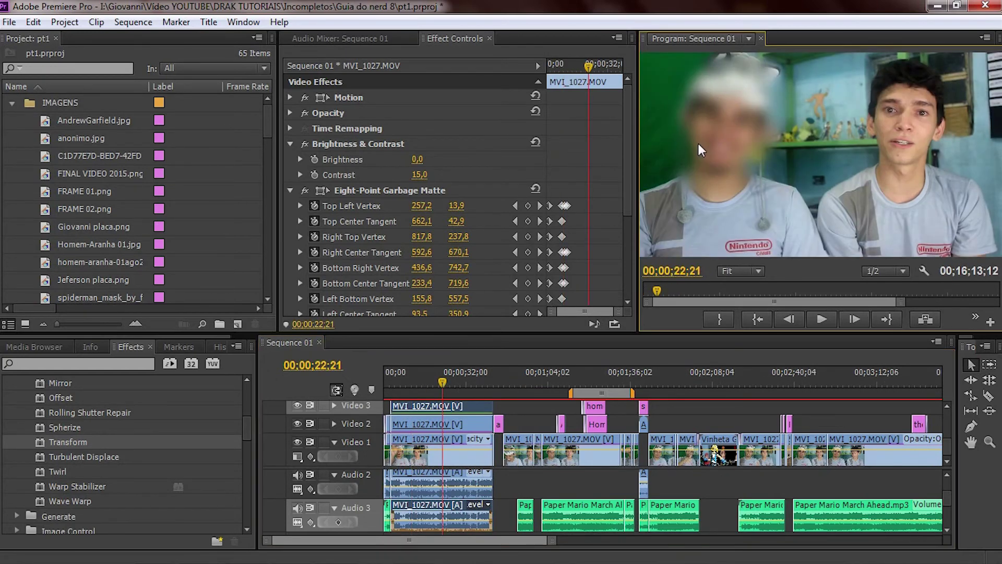
Step: Reposition the copy's eight matte vertices and tangents around the right presenter's face, top-left vertex at 1261.8/31.2
click(374, 191)
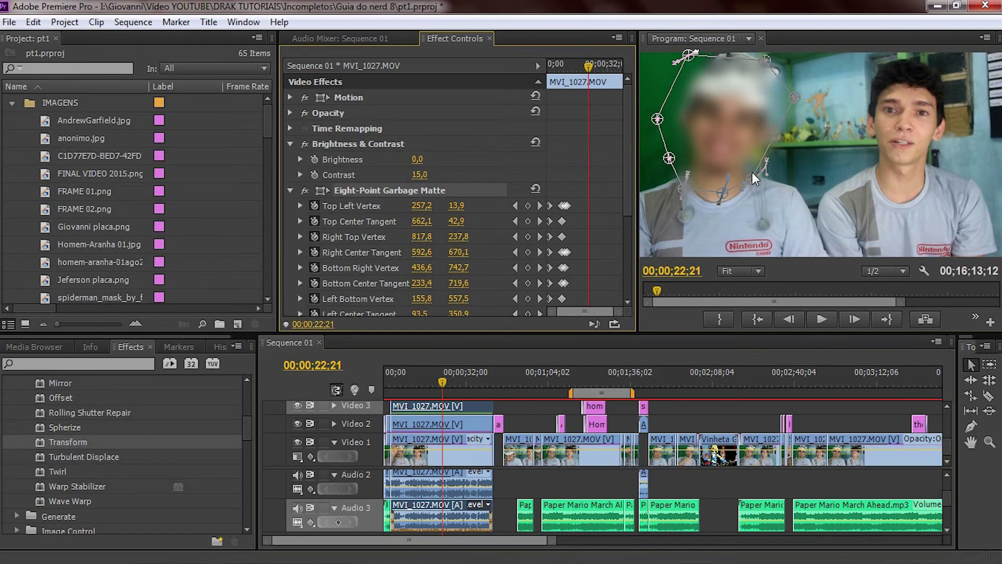
mouse_move(689, 54)
mouse_down()
mouse_move(925, 61)
mouse_move(879, 58)
mouse_up()
drag(763, 59, 973, 59)
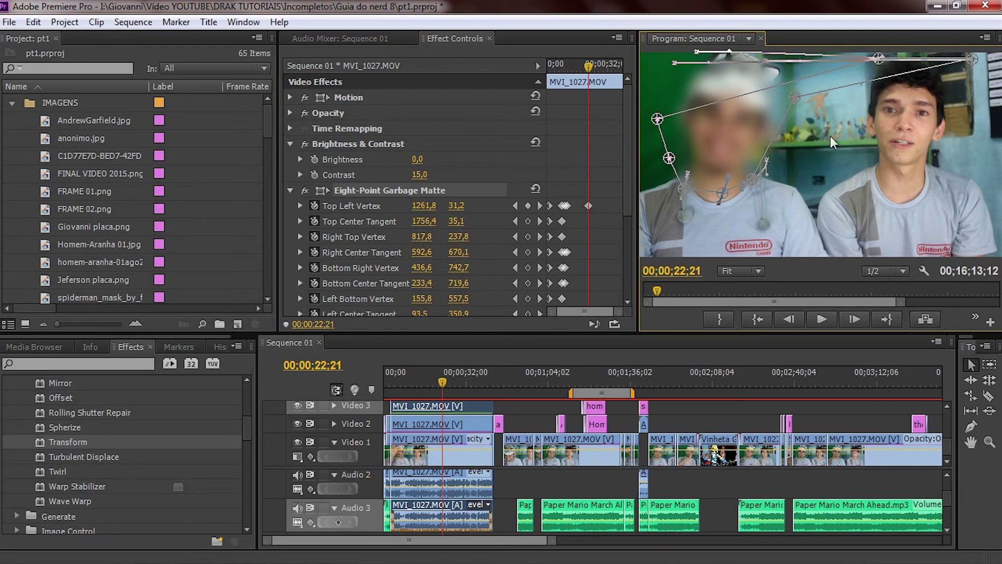
drag(794, 99, 938, 119)
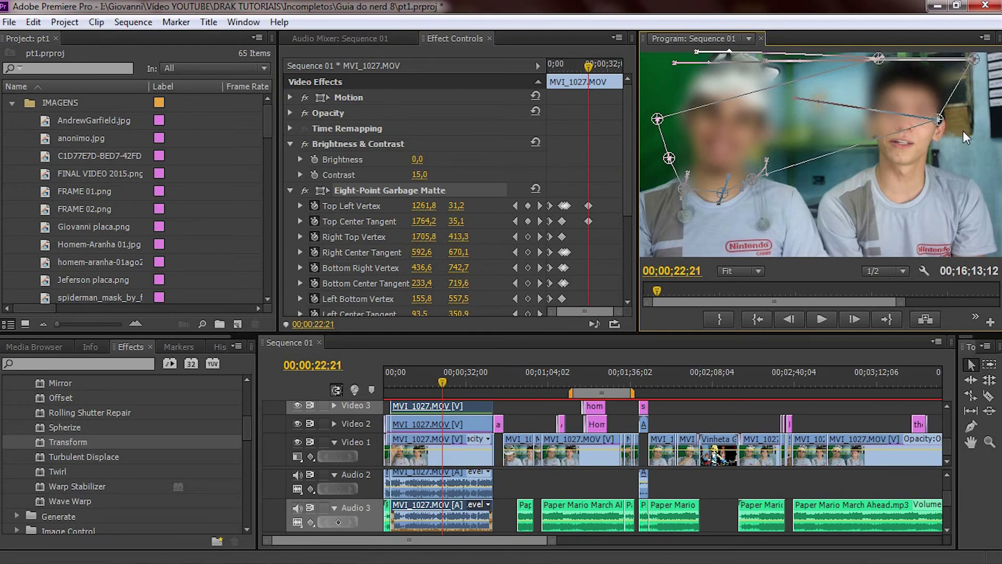
drag(938, 119, 973, 144)
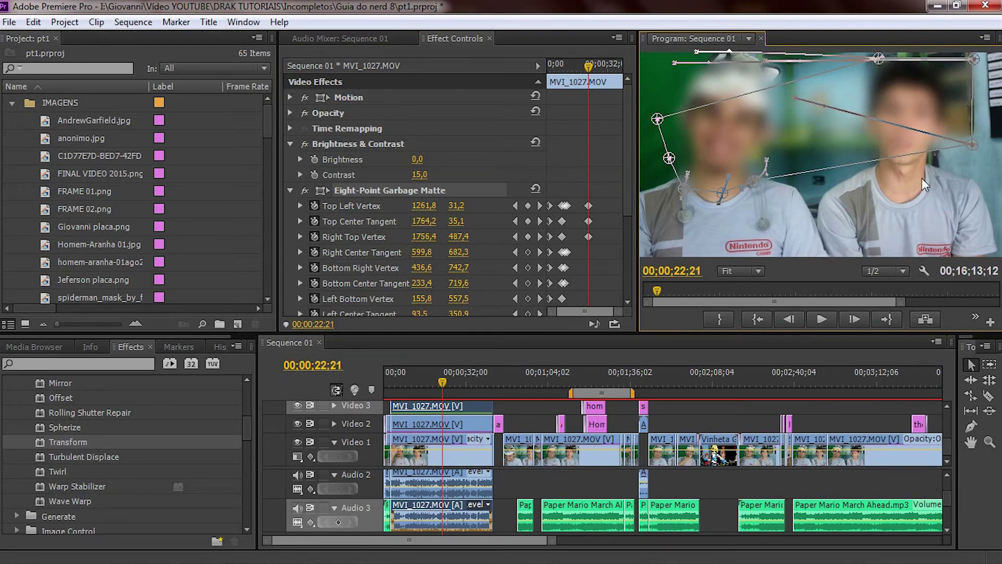
drag(753, 181, 957, 177)
drag(718, 190, 875, 183)
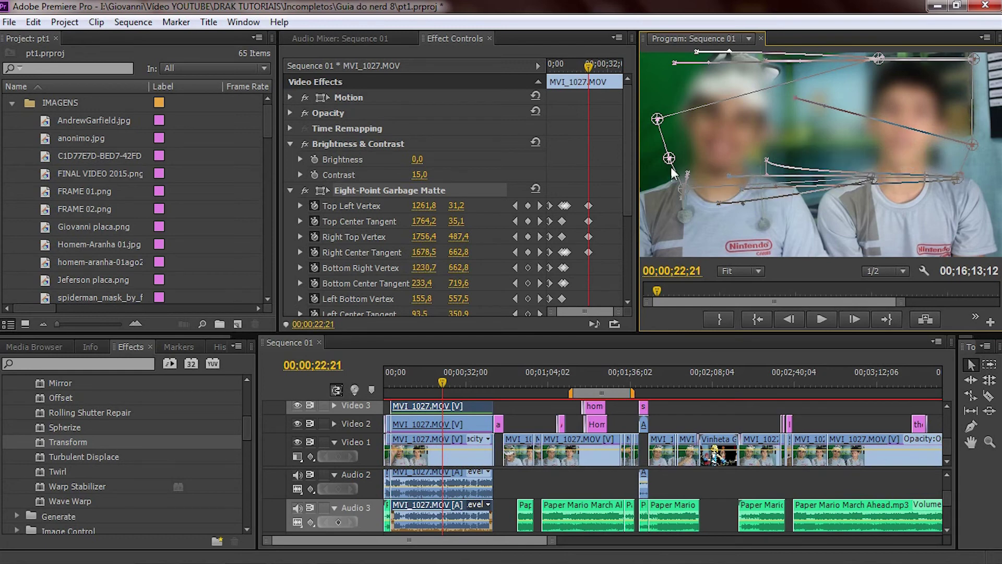
drag(669, 157, 856, 120)
drag(659, 119, 656, 116)
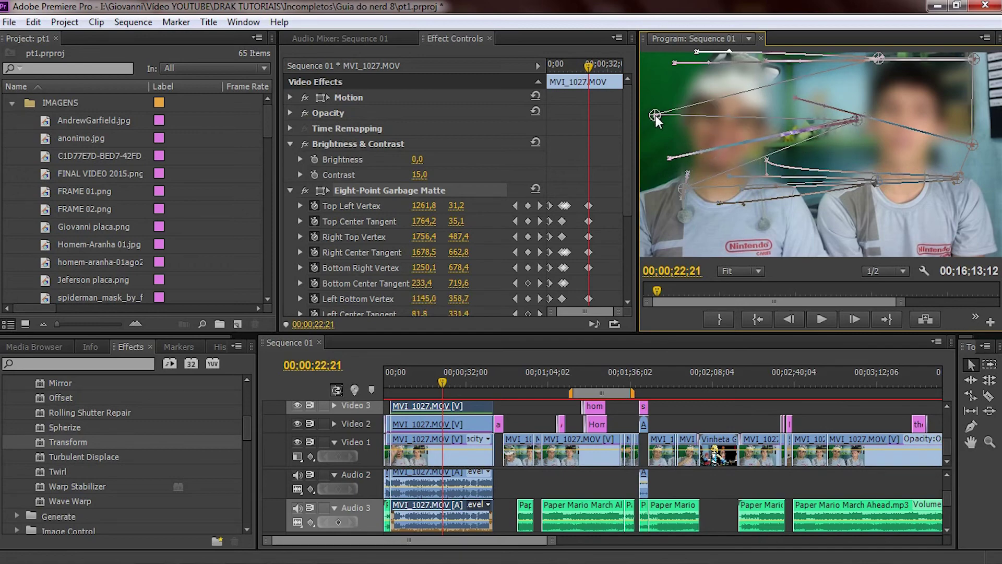
drag(808, 121, 846, 87)
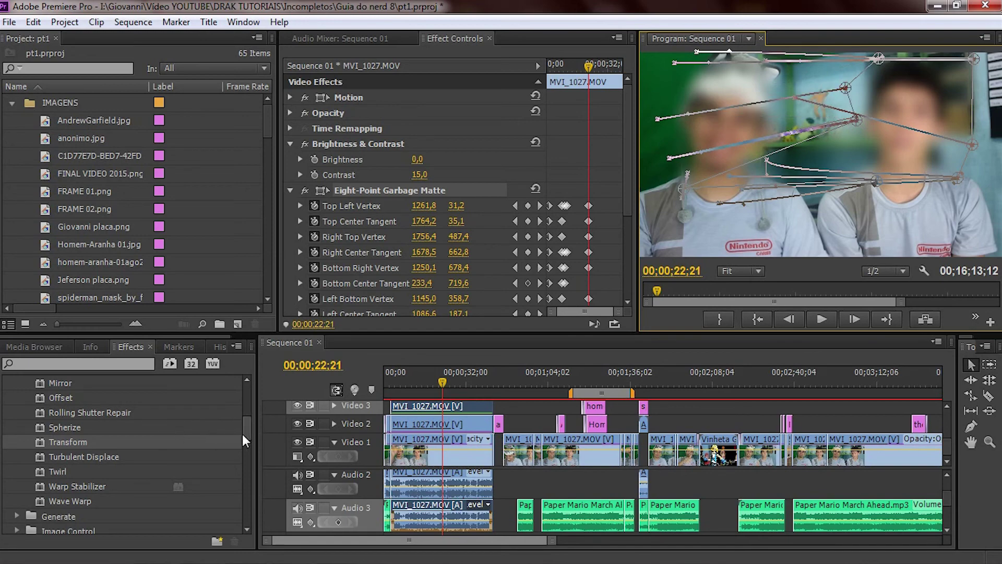
drag(242, 438, 244, 477)
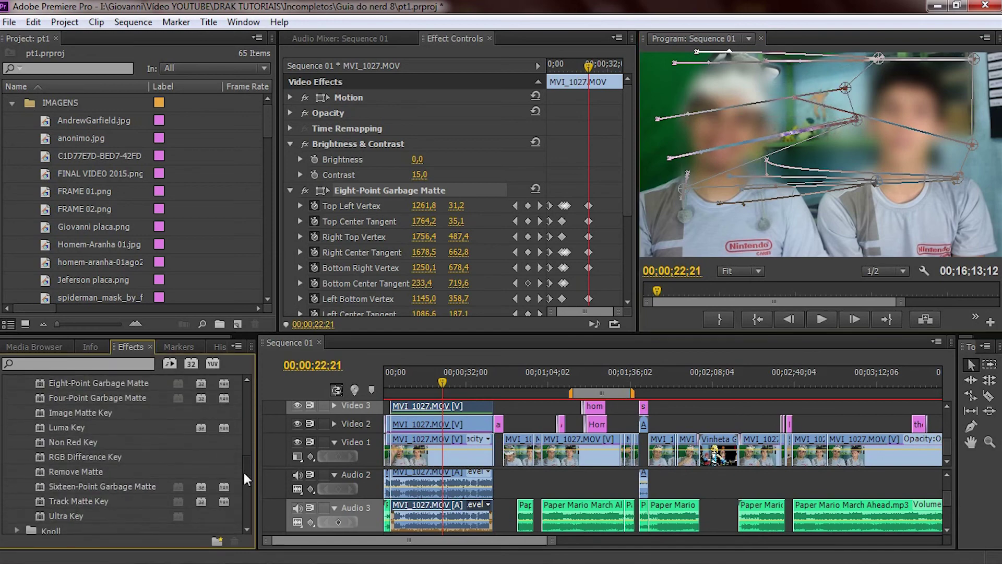
scroll(81, 455, up, 3)
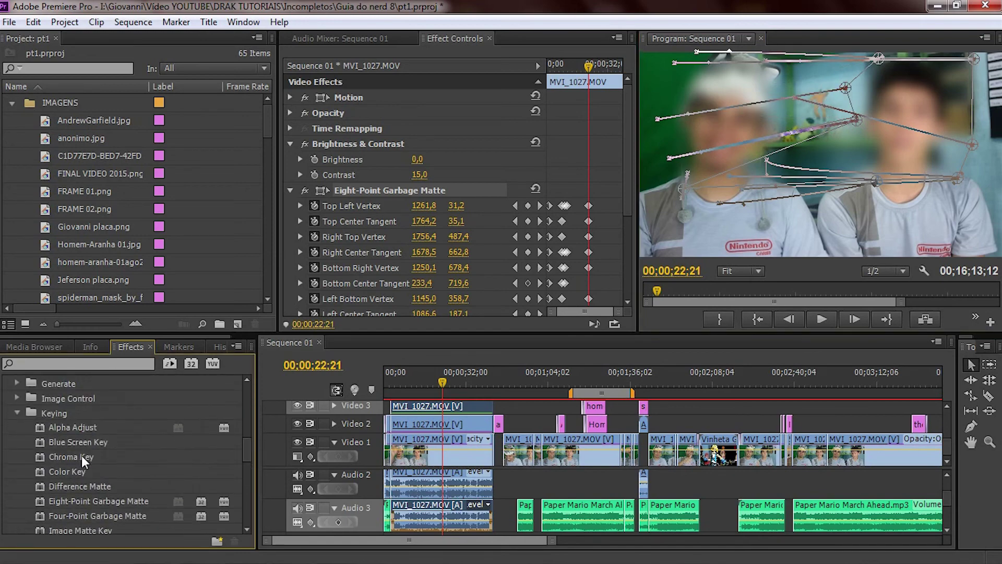
scroll(104, 480, down, 1)
click(101, 501)
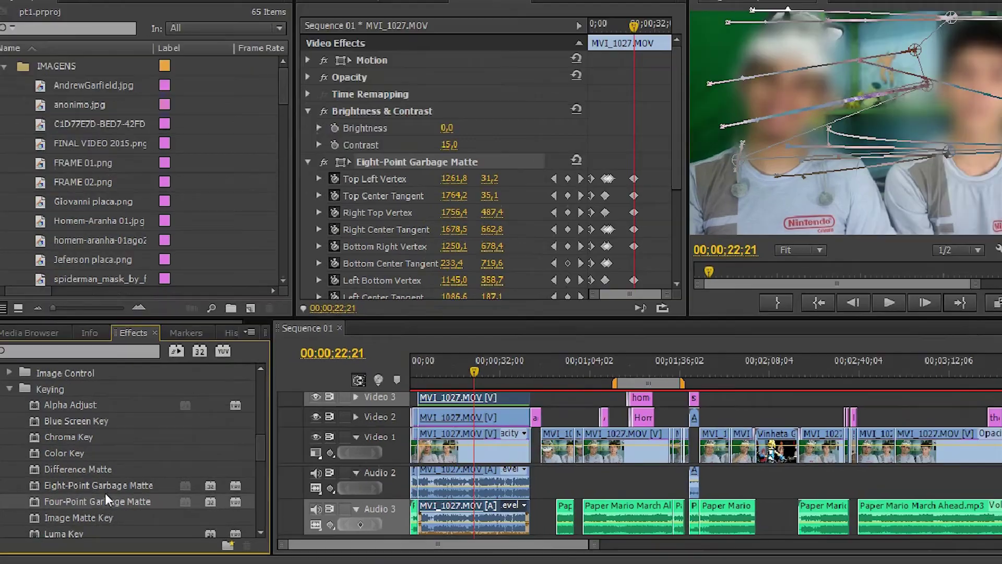